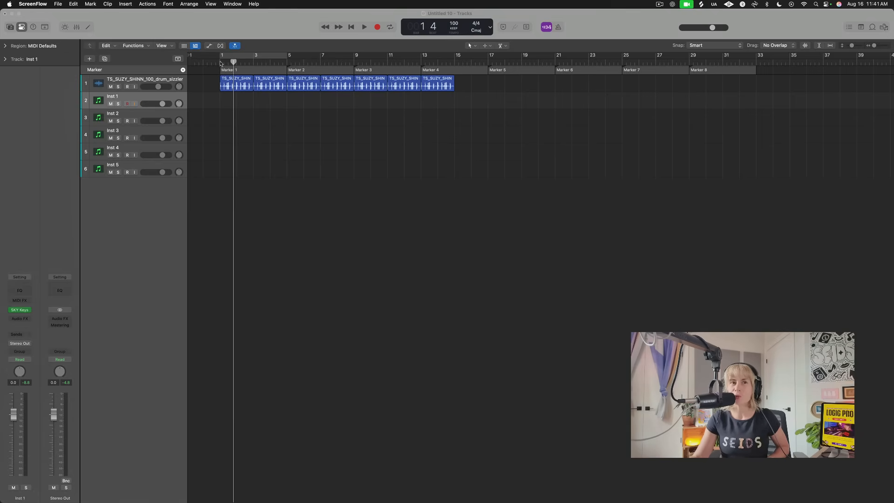
- Play the project from the start to hear the drum loop
{"action": "key", "text": "space"}
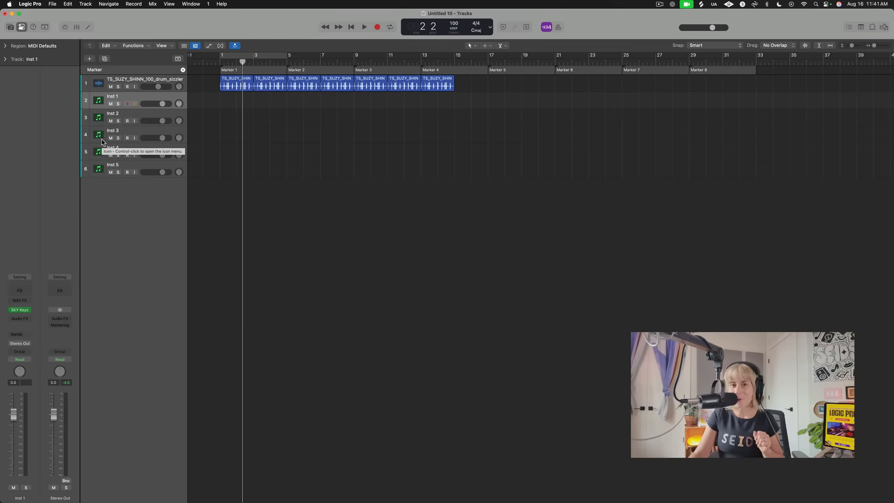
- Close the SKY Keys plugin and bring up Musical Typing for Inst 1, moved into place
{"action": "left_click", "coordinate": [21, 310]}
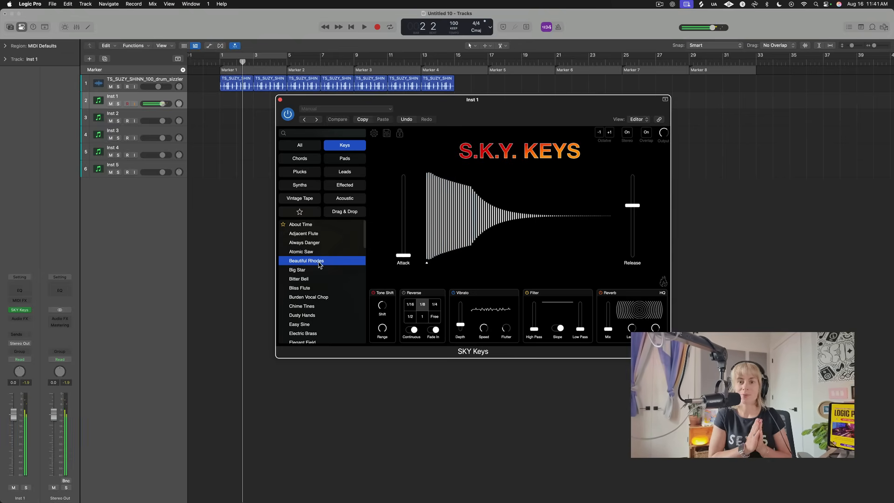
{"action": "left_click", "coordinate": [281, 100]}
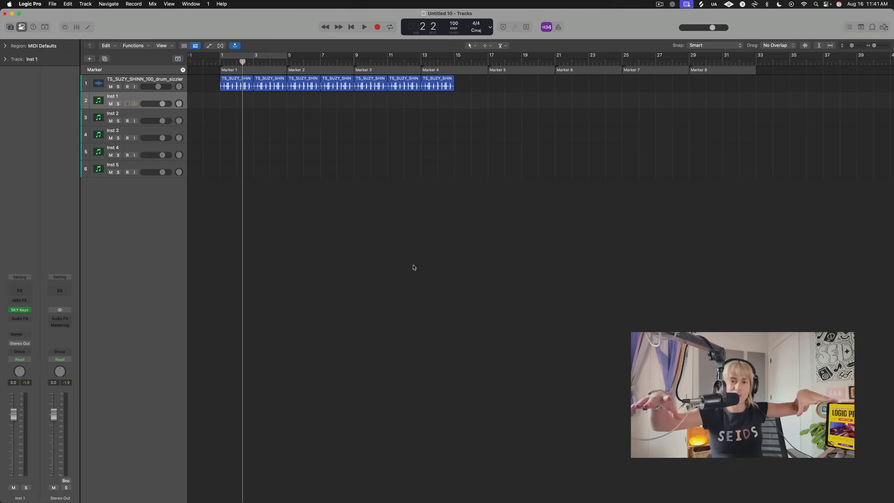
{"action": "key", "text": "super+k"}
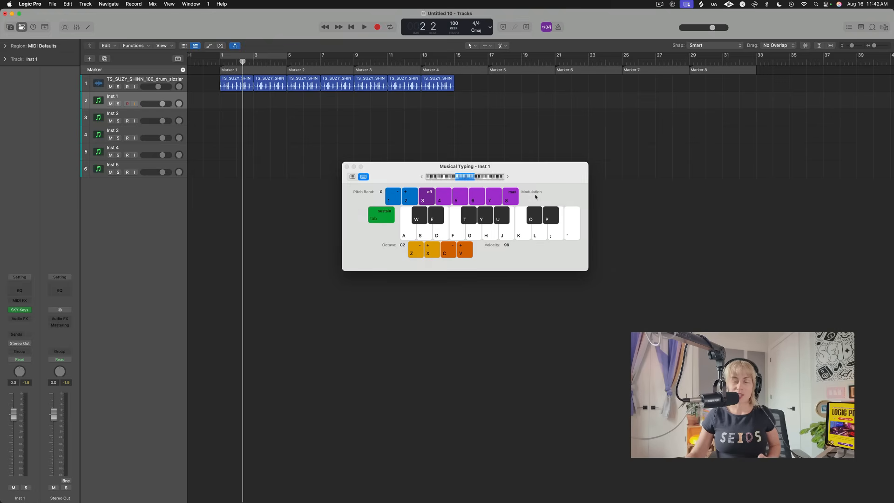
{"action": "left_click_drag", "start_coordinate": [525, 166], "coordinate": [452, 178]}
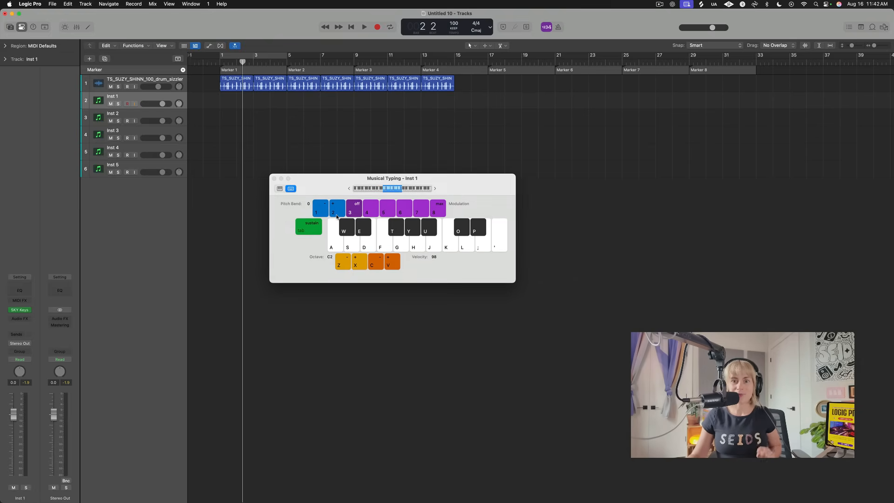
{"action": "left_click_drag", "start_coordinate": [383, 178], "coordinate": [356, 228]}
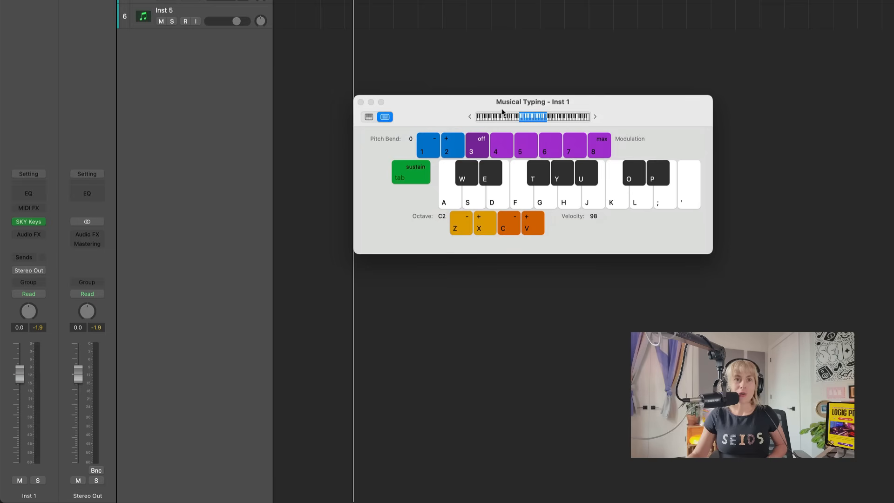
- Insert the Chord Trigger MIDI effect on Inst 1 and arrange its window beside the keyboard
{"action": "left_click", "coordinate": [42, 210]}
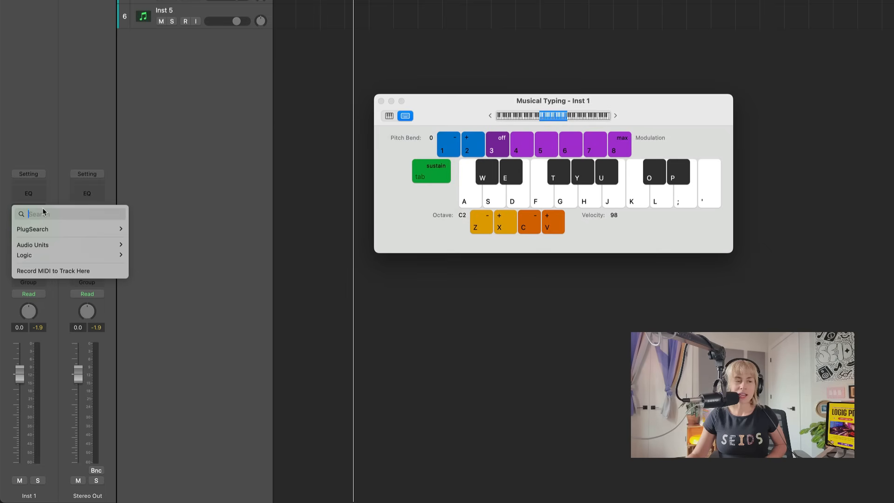
{"action": "mouse_move", "coordinate": [24, 255]}
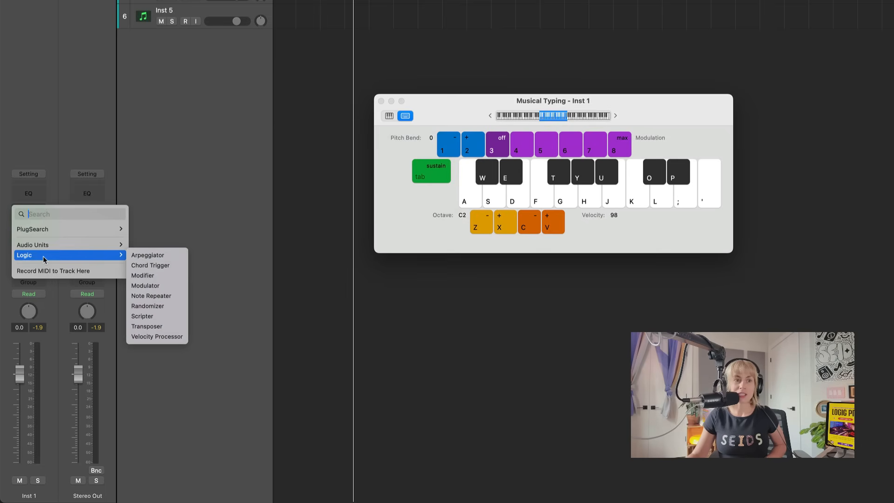
{"action": "left_click", "coordinate": [151, 265]}
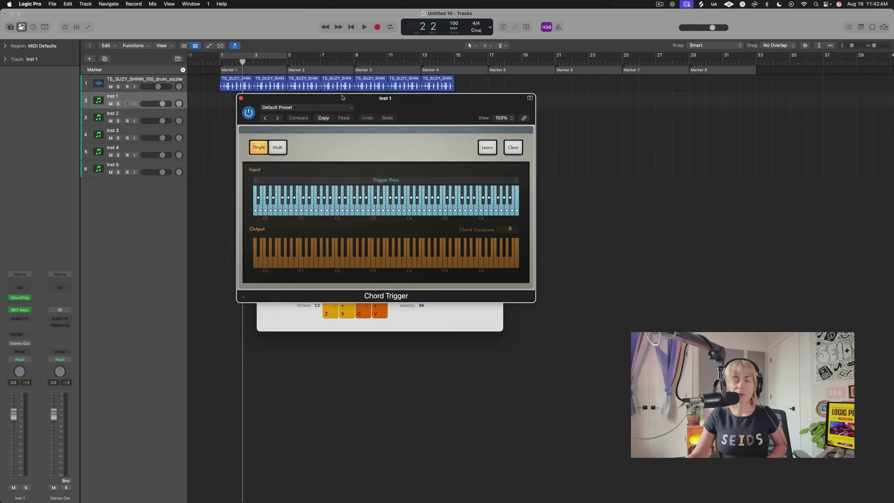
{"action": "left_click_drag", "start_coordinate": [342, 99], "coordinate": [196, 87]}
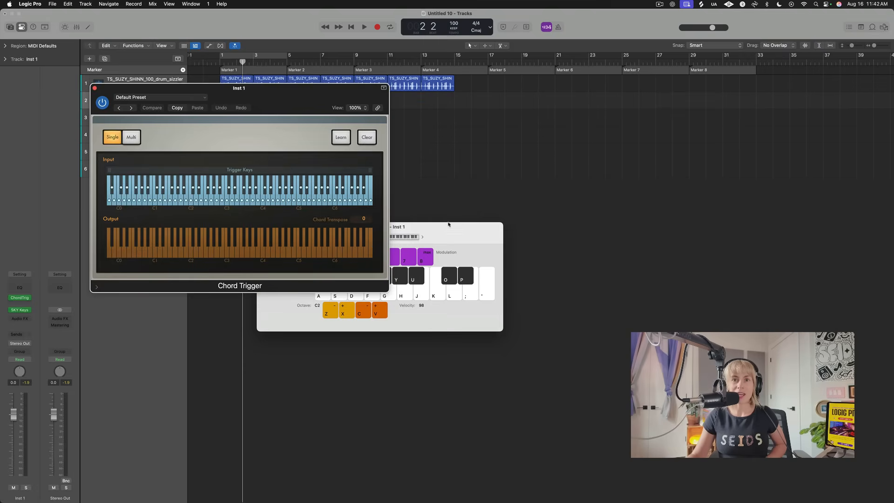
{"action": "left_click_drag", "start_coordinate": [448, 226], "coordinate": [643, 196]}
{"action": "left_click_drag", "start_coordinate": [239, 88], "coordinate": [242, 194]}
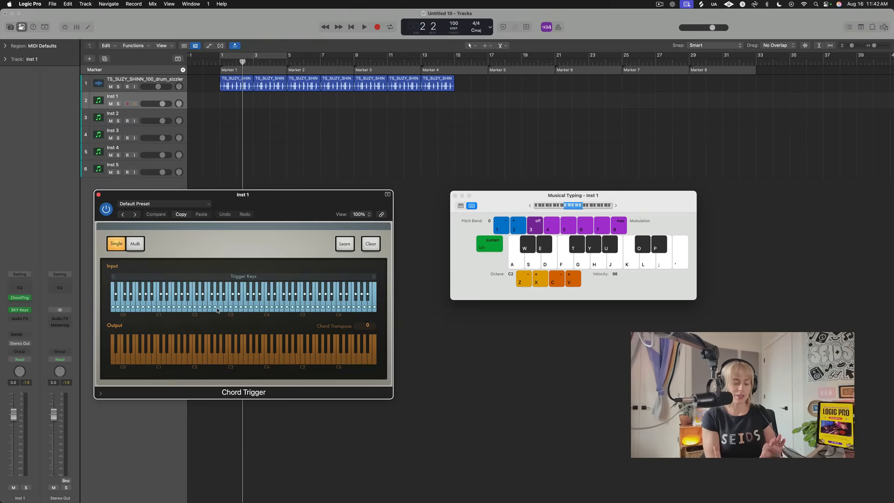
- Audition several triggered chords from Musical Typing keys through Chord Trigger
{"action": "key", "text": "g"}
{"action": "key", "text": "t"}
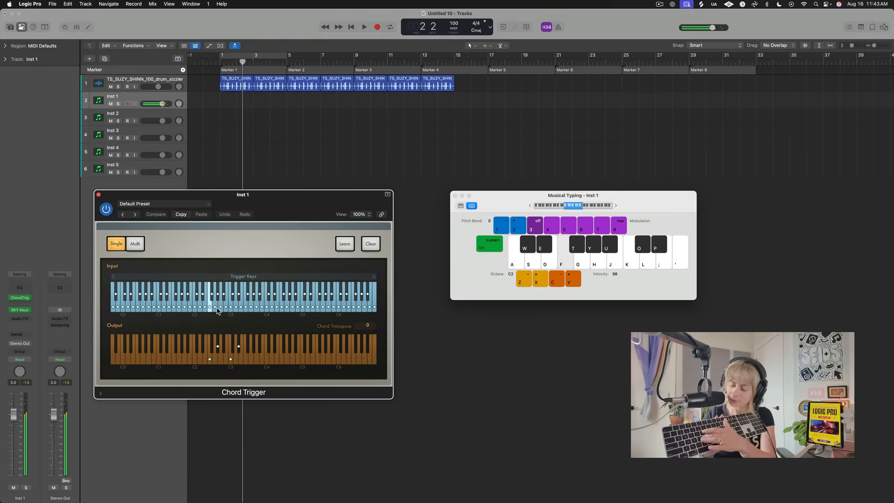
{"action": "key", "text": "y"}
{"action": "key", "text": "y"}
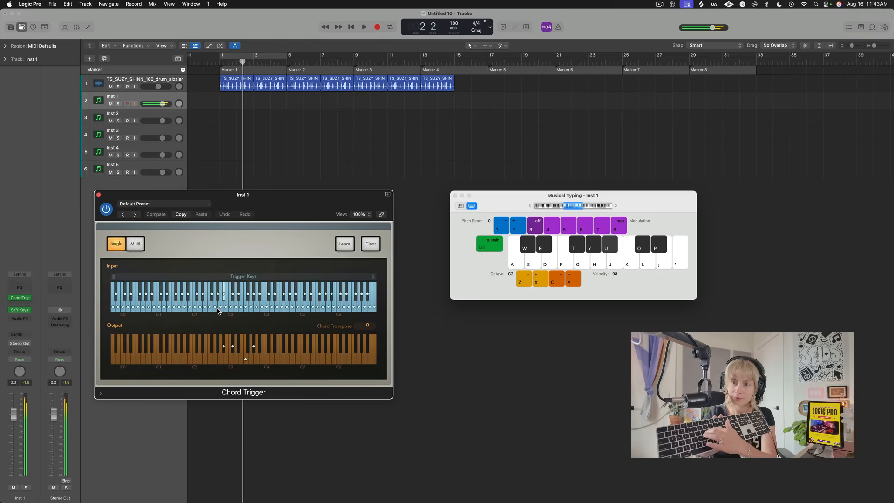
{"action": "key", "text": "u"}
{"action": "key", "text": "y"}
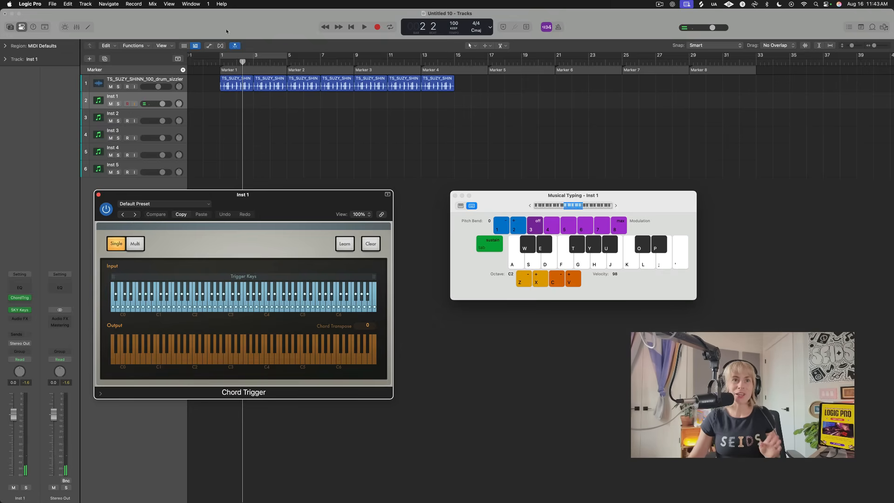
- Record a take from bar 1 on Inst 1, playing two trigger notes into a new region
{"action": "key", "text": "Return"}
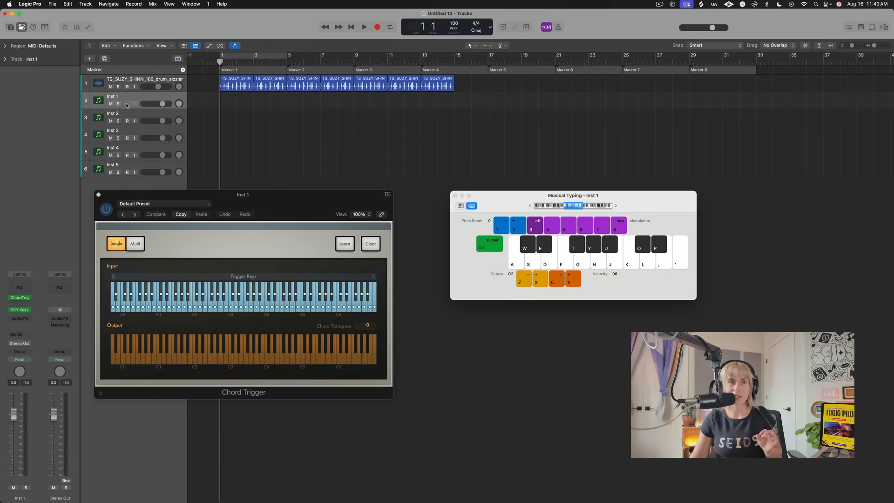
{"action": "key", "text": "r"}
{"action": "key", "text": "f"}
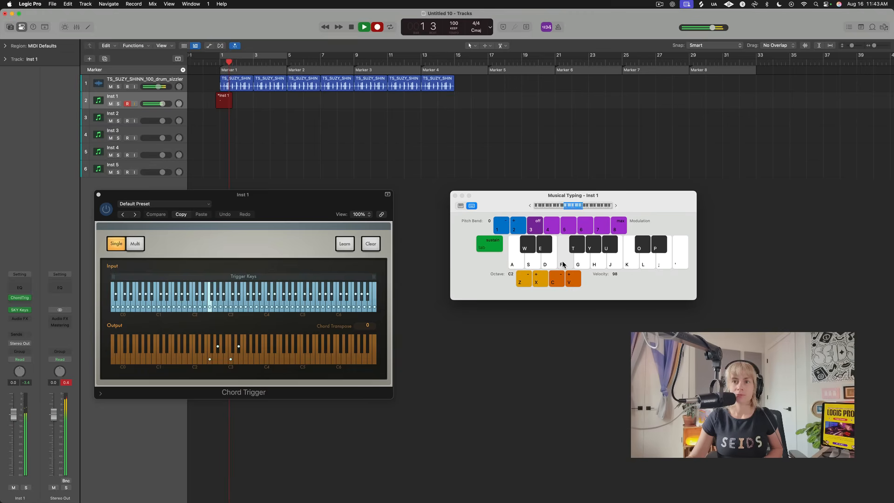
{"action": "key", "text": "h"}
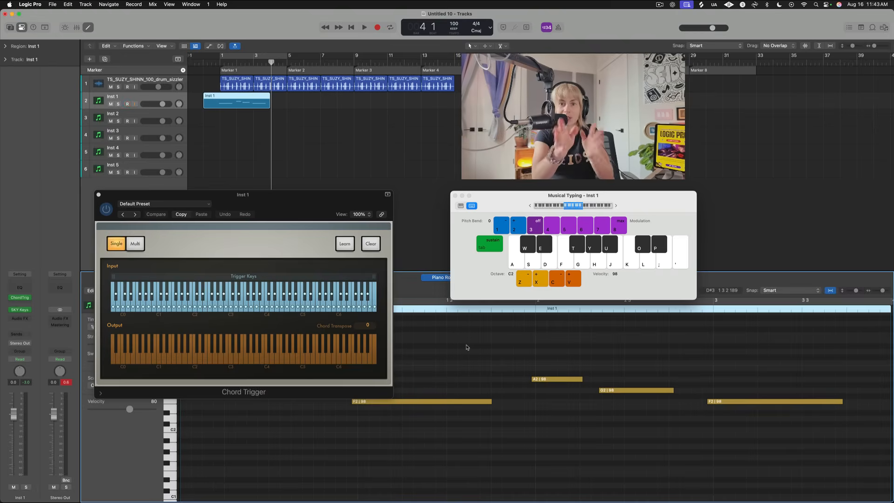
- Set the slot below Chord Trigger to Record MIDI to Track Here so Inst 1 captures full chords
{"action": "left_click", "coordinate": [456, 196]}
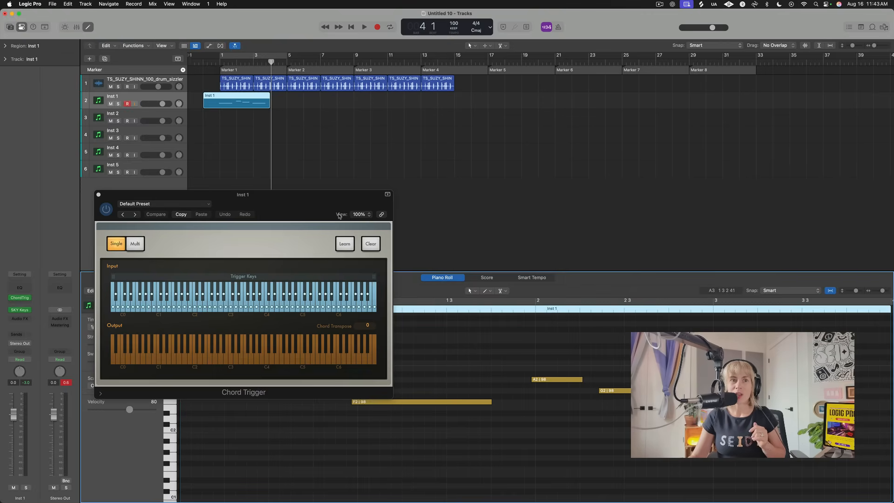
{"action": "left_click", "coordinate": [98, 194]}
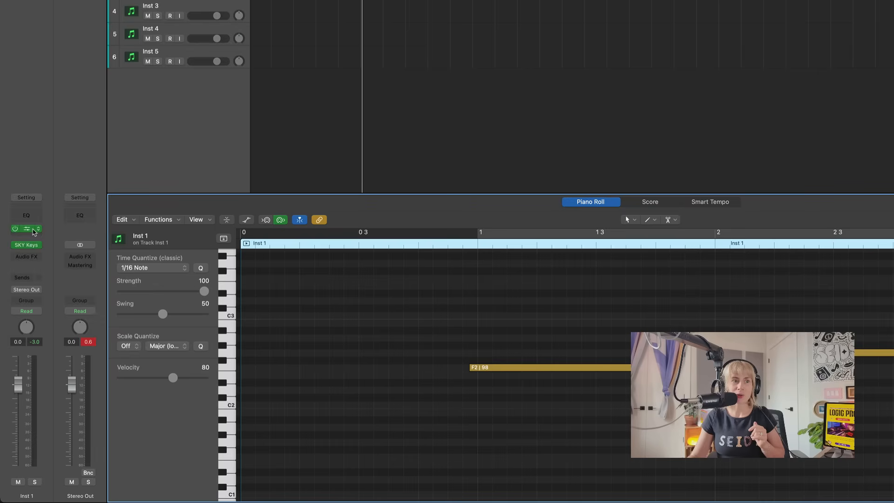
{"action": "left_click", "coordinate": [40, 237]}
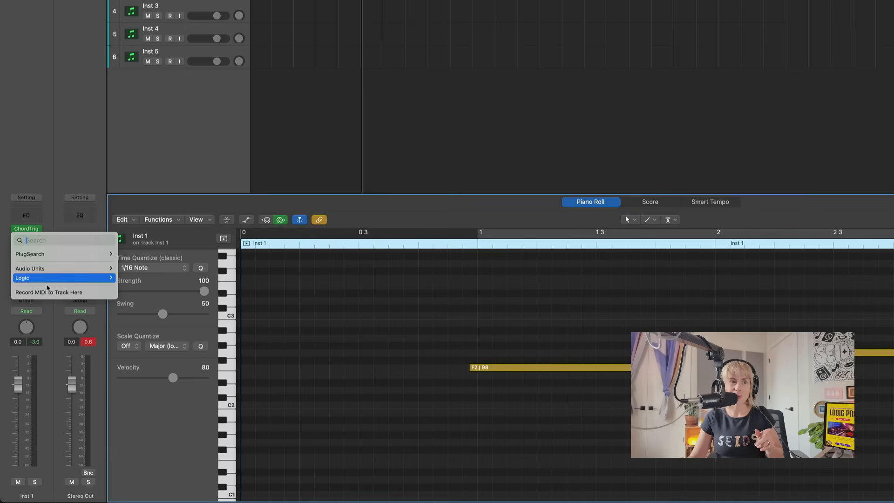
{"action": "left_click", "coordinate": [47, 292]}
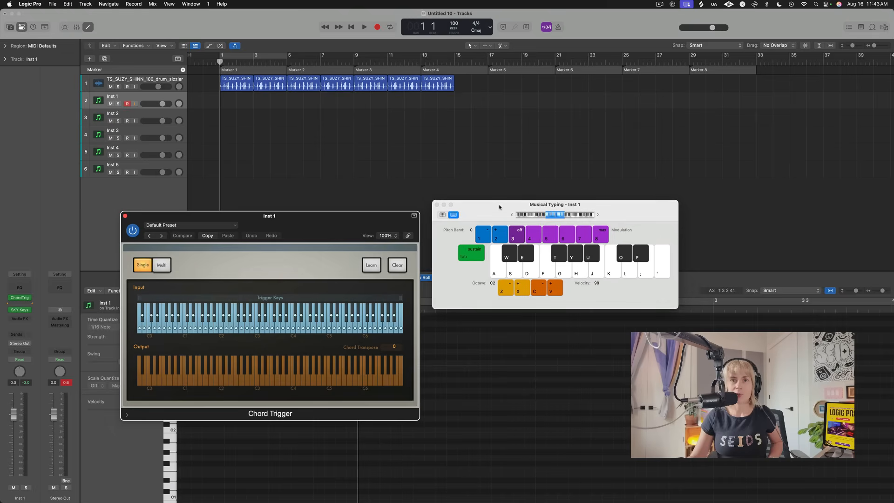
- Record a four-bar Dm7, Fm7, Dm7, Gm7 chord region on Inst 1
{"action": "left_click", "coordinate": [378, 26]}
{"action": "key", "text": "s"}
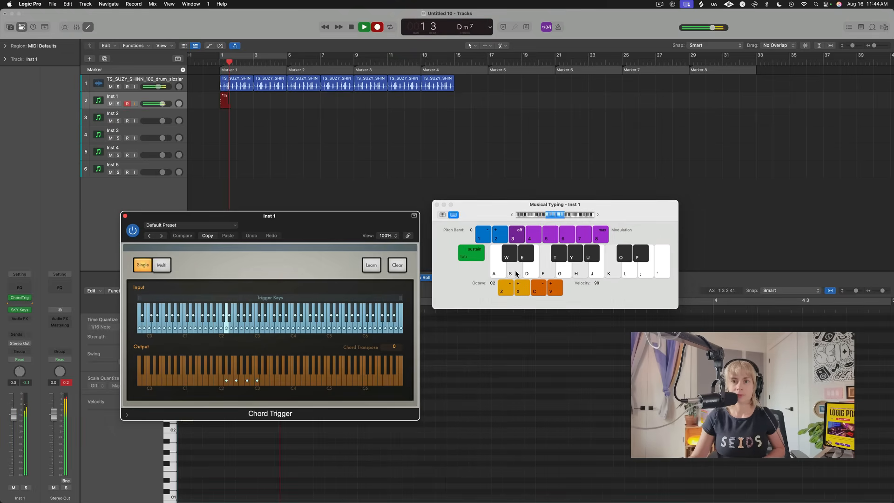
{"action": "key", "text": "f"}
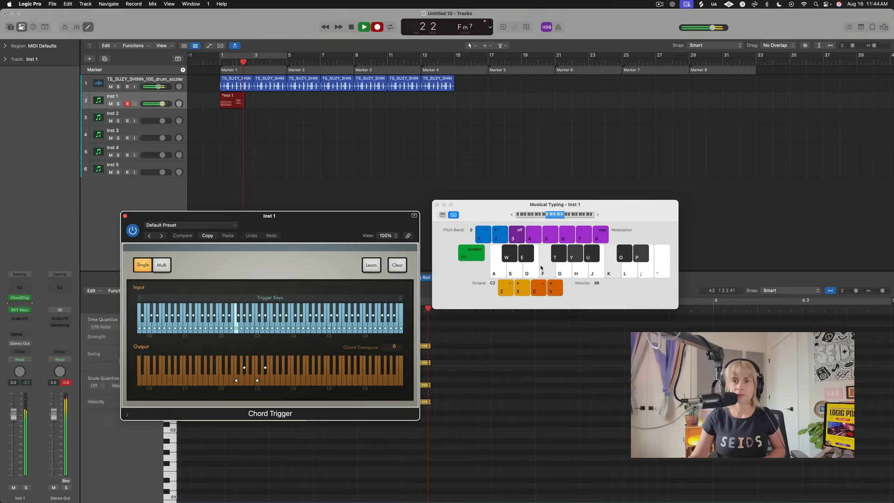
{"action": "key", "text": "s"}
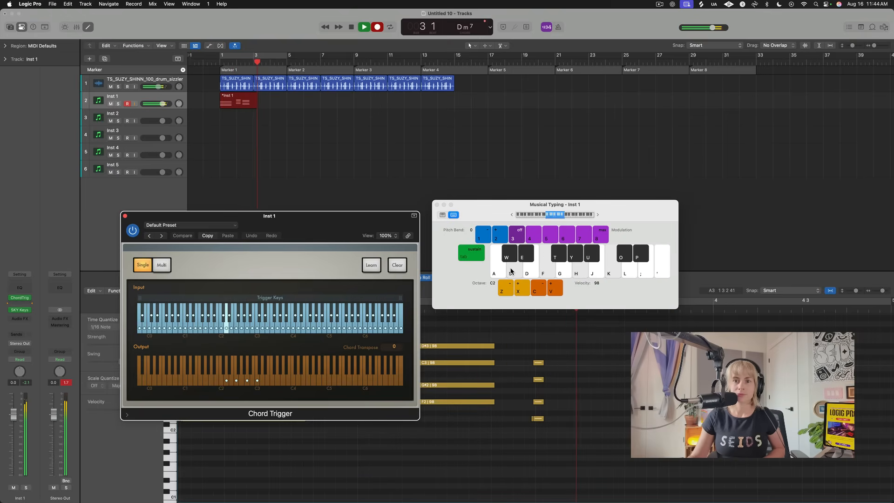
{"action": "key", "text": "g"}
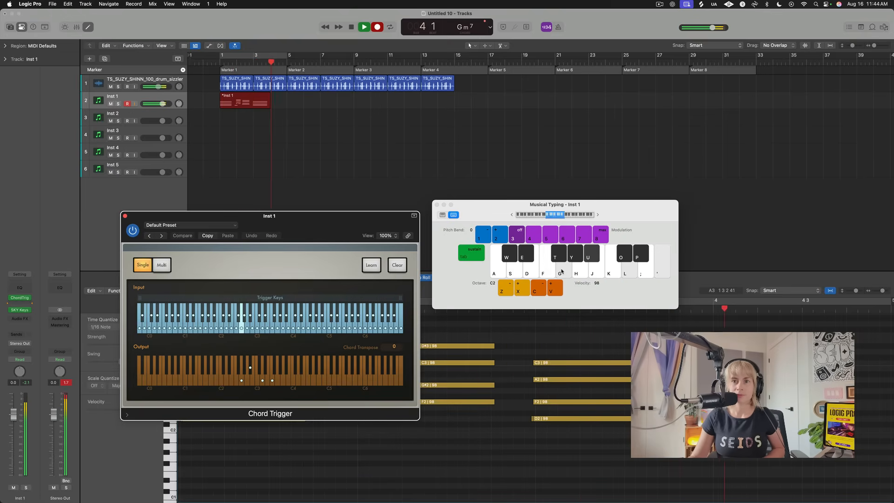
{"action": "key", "text": "space"}
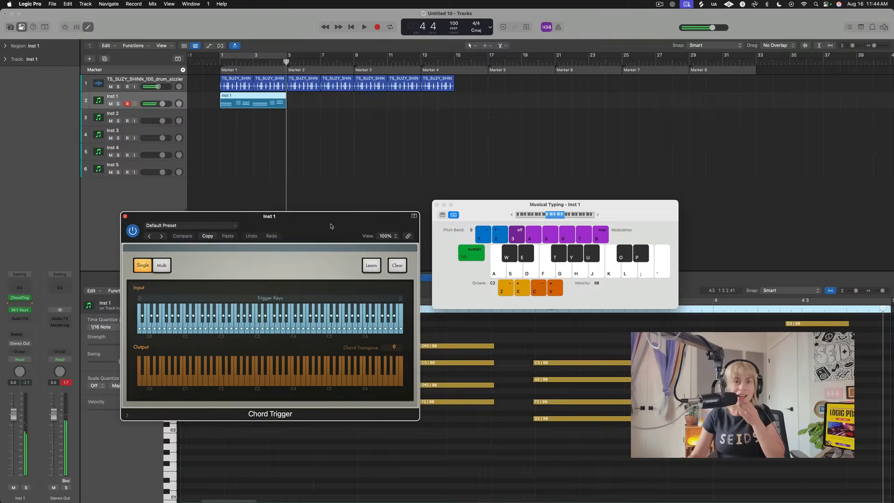
- Clear away the plugin windows and select all 24 chord notes in the recorded region
{"action": "left_click_drag", "start_coordinate": [556, 205], "coordinate": [606, 102]}
{"action": "left_click_drag", "start_coordinate": [335, 311], "coordinate": [295, 82]}
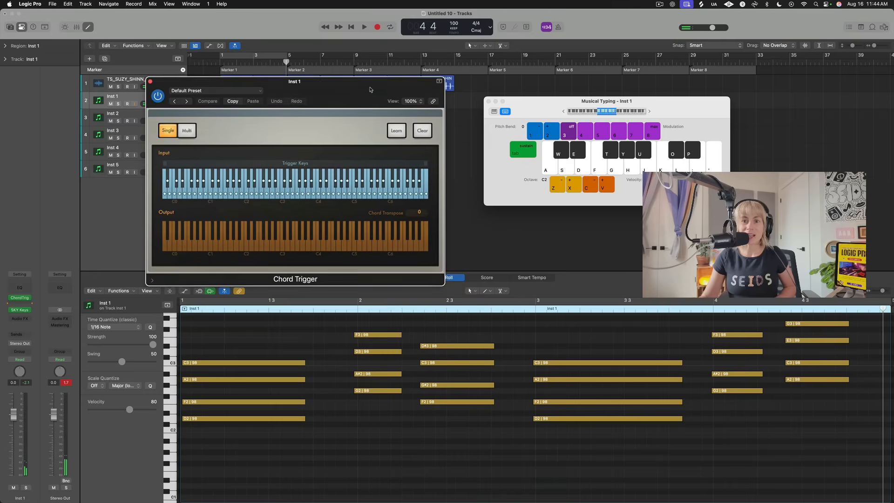
{"action": "scroll", "coordinate": [442, 410], "scroll_direction": "left", "scroll_amount": 3}
{"action": "scroll", "coordinate": [542, 413], "scroll_direction": "down", "scroll_amount": 3}
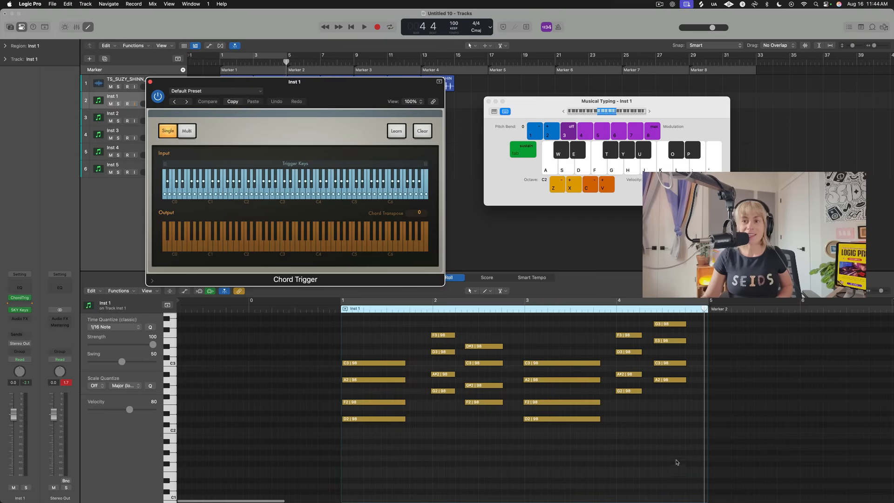
{"action": "left_click_drag", "start_coordinate": [680, 469], "coordinate": [345, 316]}
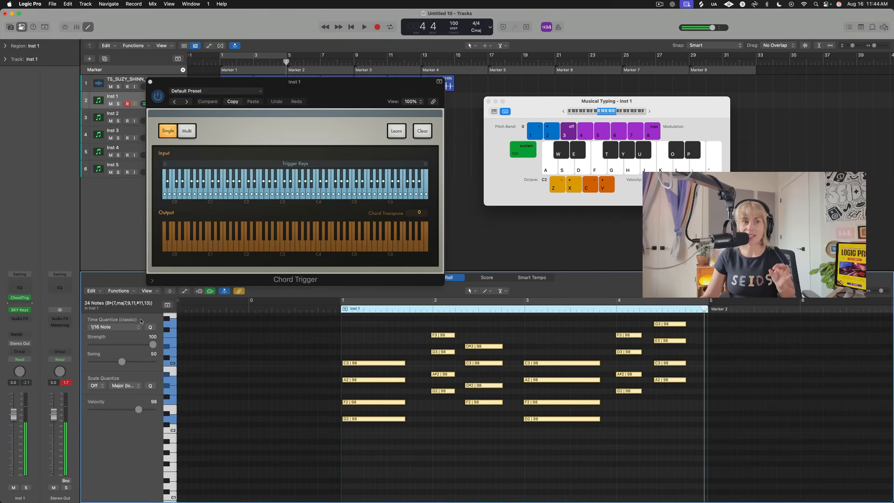
{"action": "left_click", "coordinate": [149, 82]}
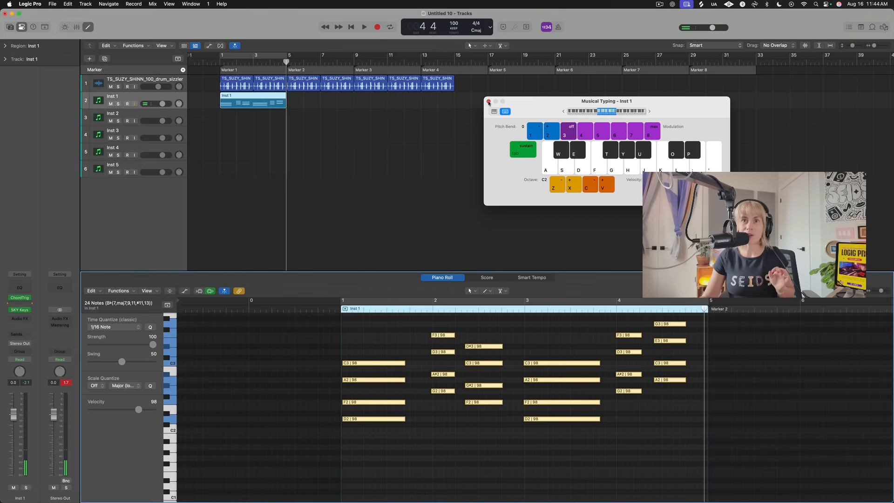
{"action": "left_click", "coordinate": [489, 102]}
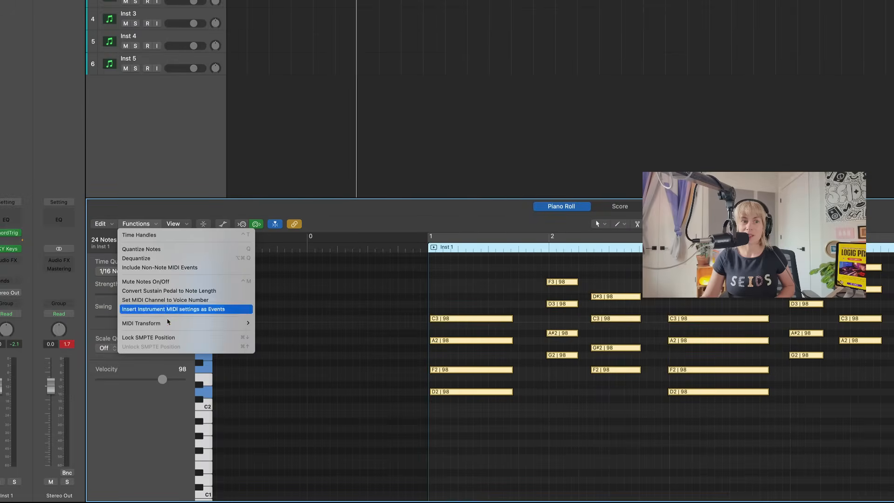
{"action": "mouse_move", "coordinate": [146, 322]}
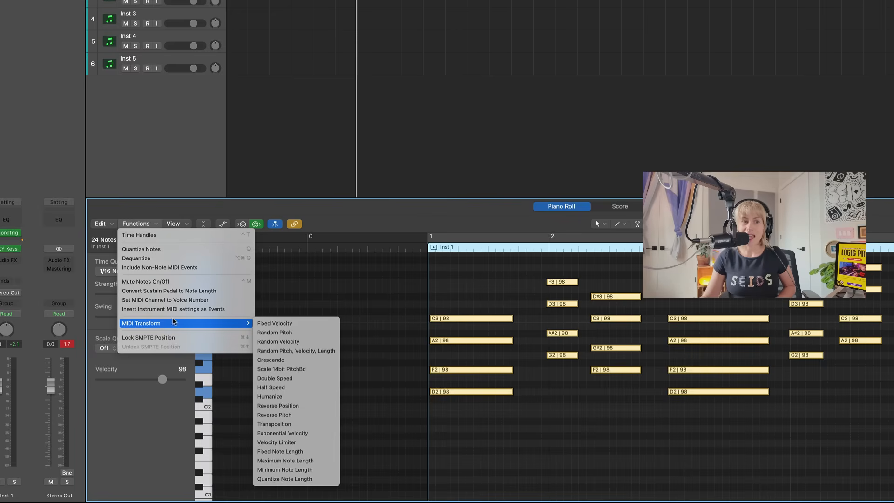
- Apply the Humanize MIDI transform to randomize the note velocities, then play the project
{"action": "left_click", "coordinate": [280, 396]}
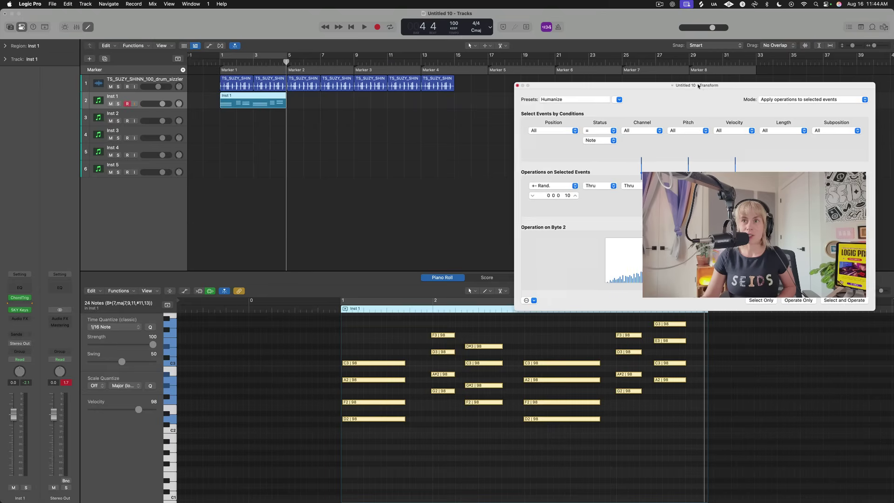
{"action": "left_click_drag", "start_coordinate": [703, 83], "coordinate": [448, 96]}
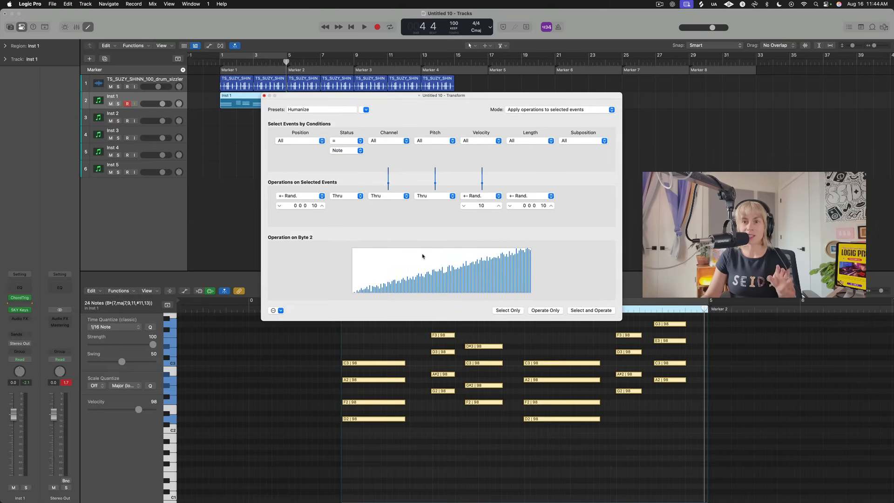
{"action": "left_click_drag", "start_coordinate": [567, 99], "coordinate": [596, 89]}
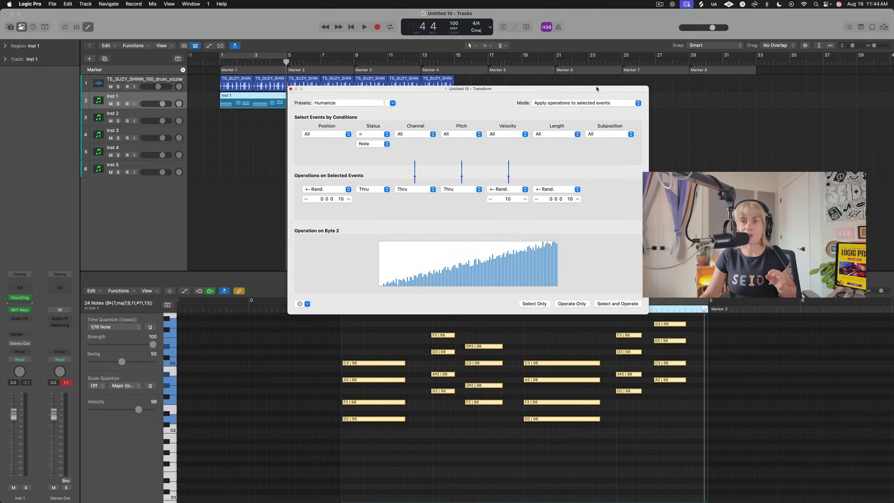
{"action": "left_click", "coordinate": [619, 305]}
{"action": "left_click", "coordinate": [618, 304]}
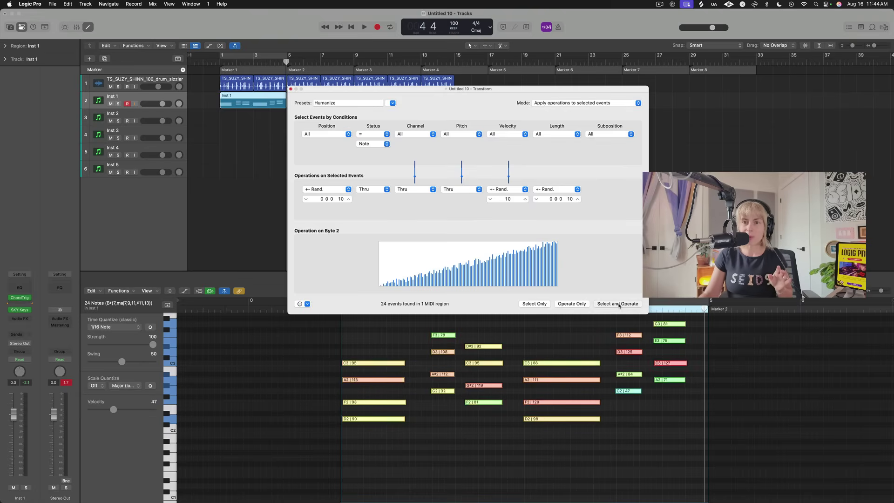
{"action": "left_click", "coordinate": [569, 472]}
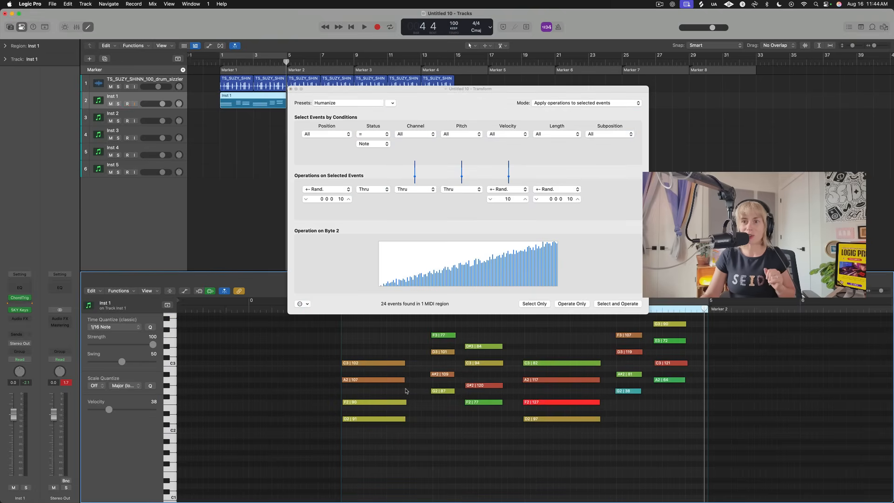
{"action": "key", "text": "space"}
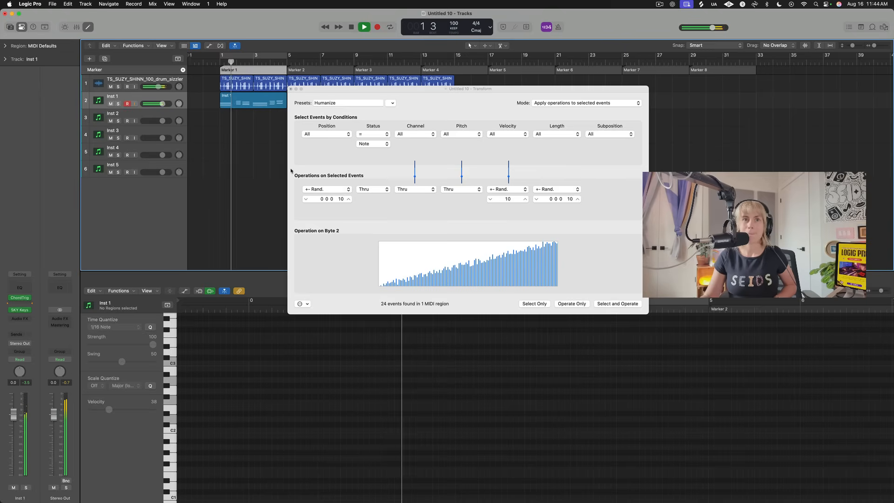
- Close the Transform window and select the second chord's notes with a closer view of bar 2
{"action": "left_click", "coordinate": [265, 104]}
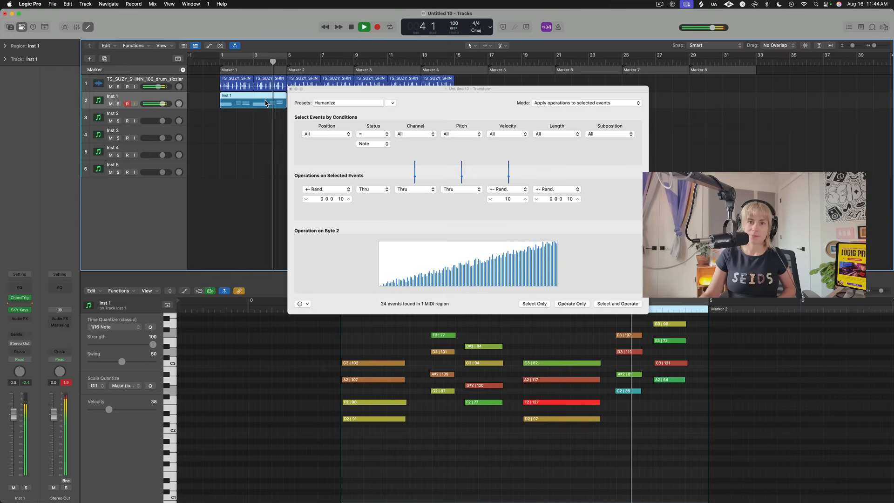
{"action": "key", "text": "Escape"}
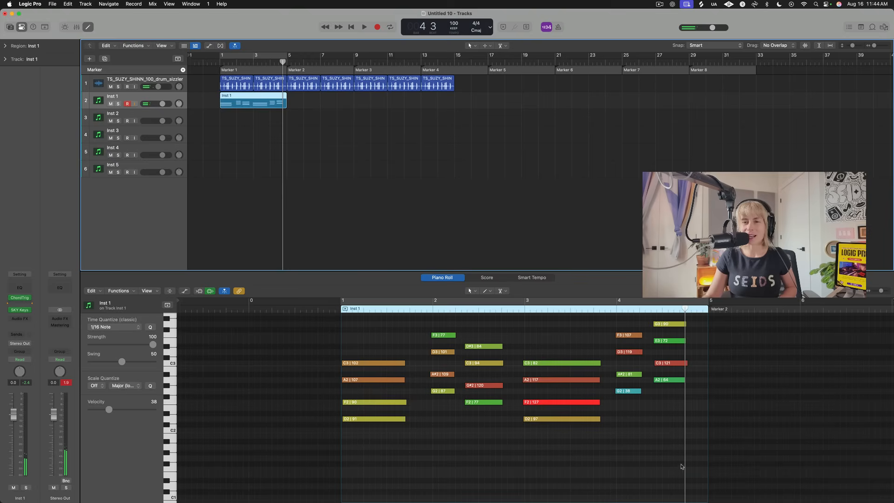
{"action": "left_click_drag", "start_coordinate": [682, 466], "coordinate": [464, 338]}
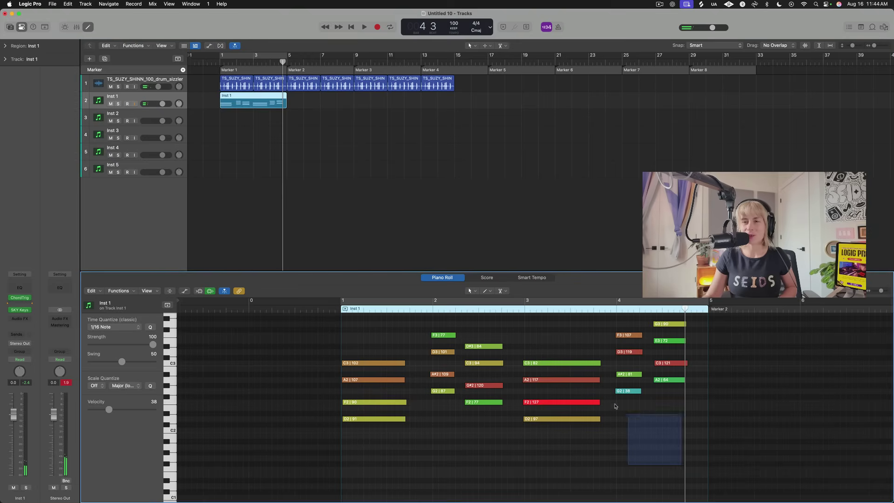
{"action": "left_click", "coordinate": [462, 320]}
{"action": "left_click_drag", "start_coordinate": [445, 324], "coordinate": [686, 440]}
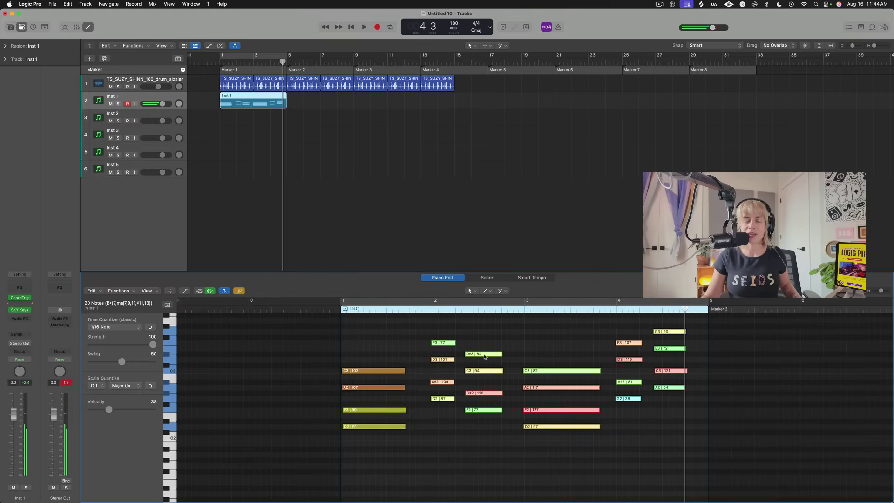
{"action": "key", "text": "super+Right"}
- Move the second chord's notes to start exactly on bar 2 and play back from bar 1
{"action": "left_click", "coordinate": [446, 345]}
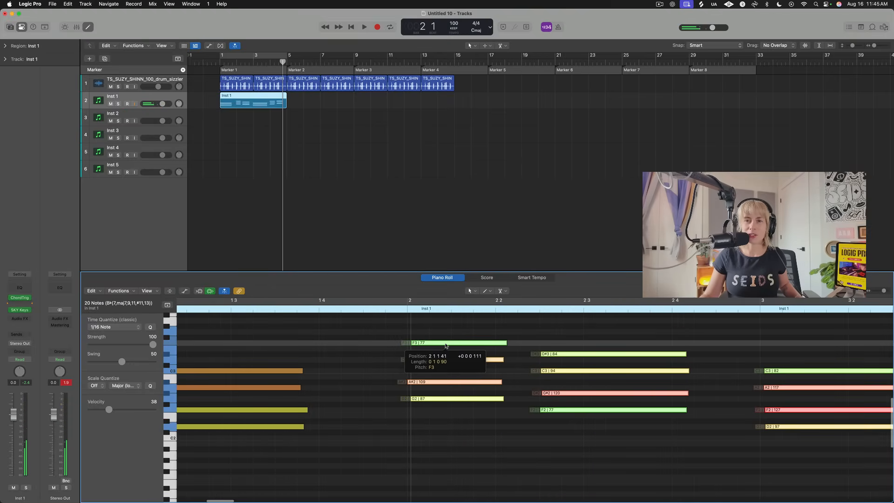
{"action": "left_click_drag", "start_coordinate": [446, 345], "coordinate": [446, 345]}
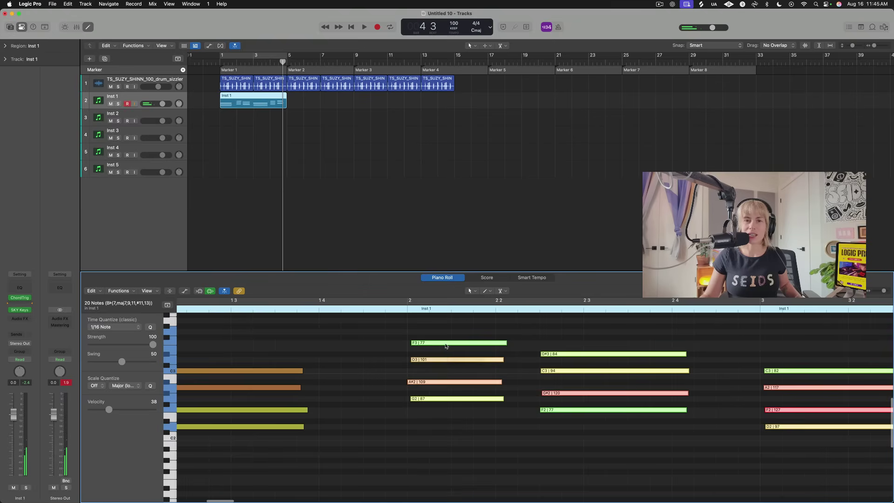
{"action": "left_click", "coordinate": [218, 62]}
{"action": "key", "text": "space"}
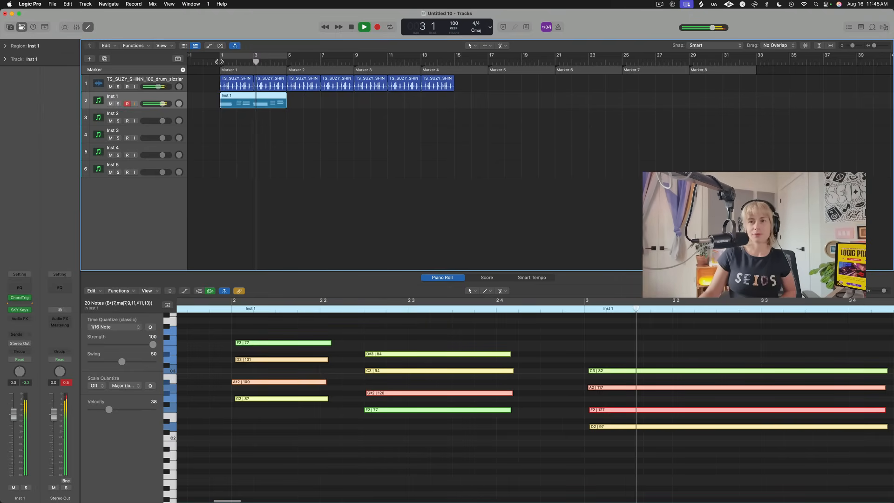
{"action": "key", "text": "space"}
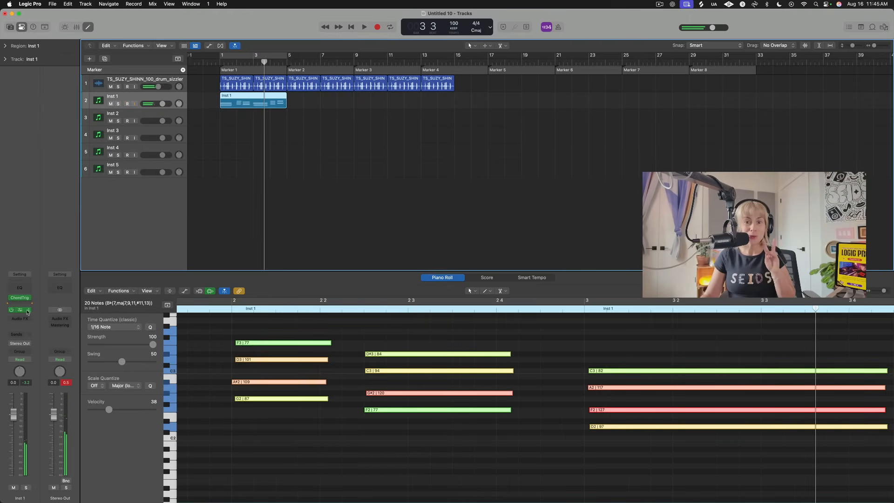
- Insert Chord Trigger on Inst 1 with the Major Barre Chords preset and audition a few chords
{"action": "left_click", "coordinate": [22, 300]}
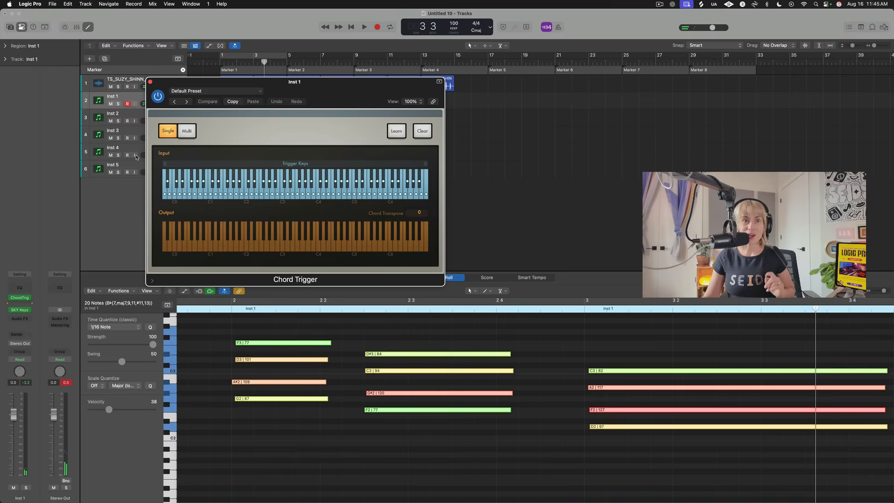
{"action": "left_click", "coordinate": [259, 92]}
{"action": "mouse_move", "coordinate": [183, 240]}
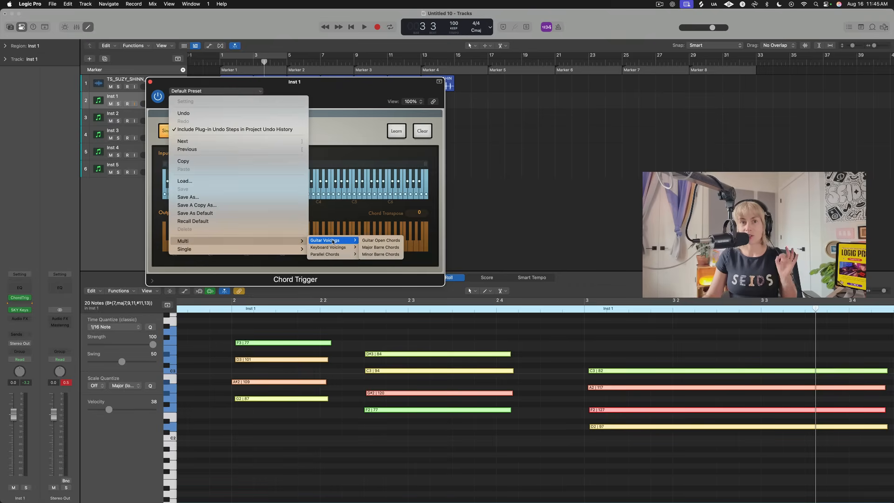
{"action": "left_click", "coordinate": [381, 248]}
{"action": "key", "text": "ctrl+k"}
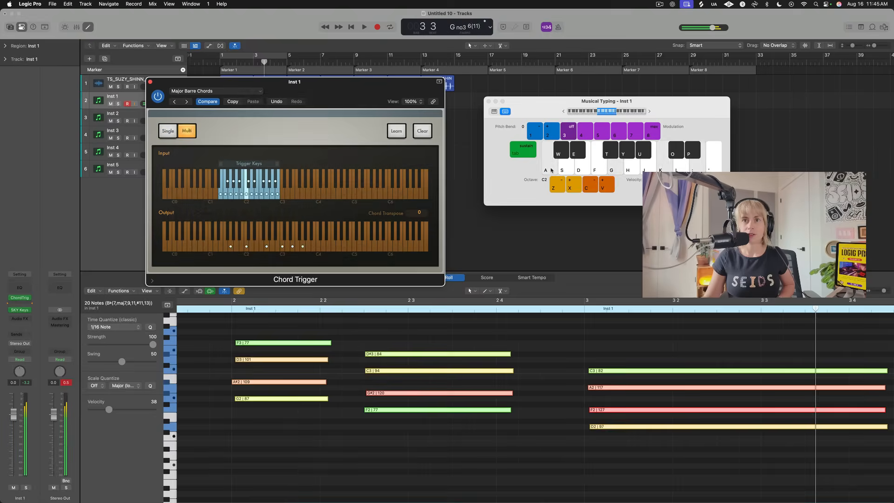
{"action": "key", "text": "a"}
{"action": "key", "text": "a"}
{"action": "key", "text": "a"}
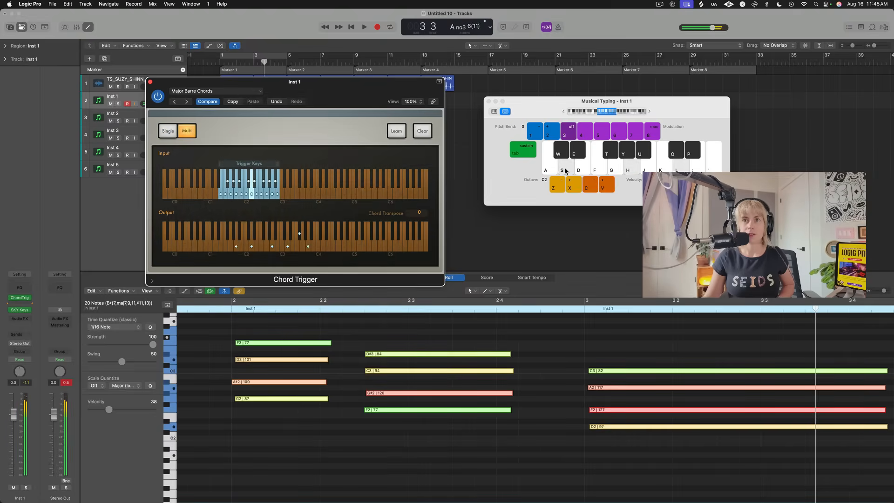
{"action": "key", "text": "s"}
{"action": "key", "text": "d"}
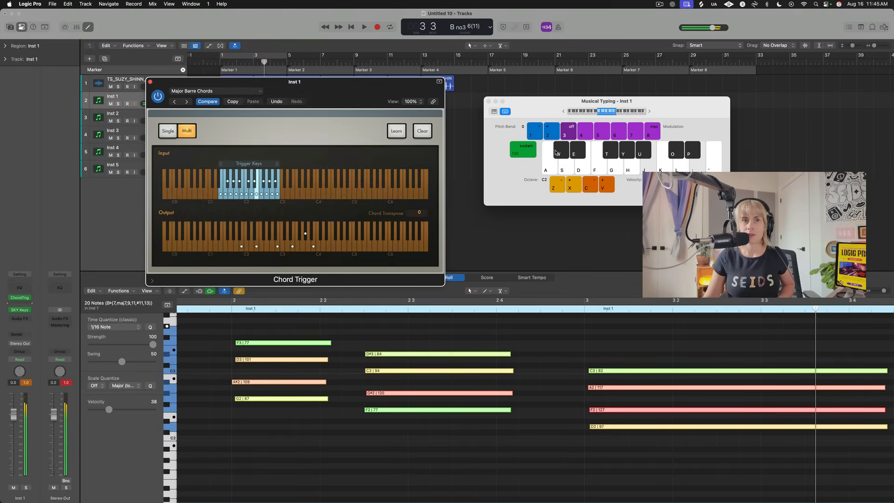
- Switch to the Jazz Ballad Left Hand preset and audition its G6(11), Dm7(9) and Cmaj7(9) chords
{"action": "left_click", "coordinate": [258, 91]}
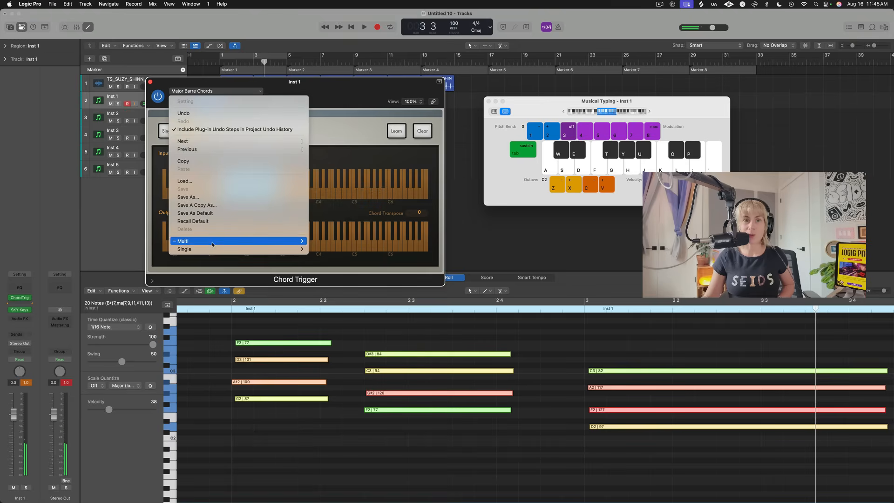
{"action": "mouse_move", "coordinate": [331, 248]}
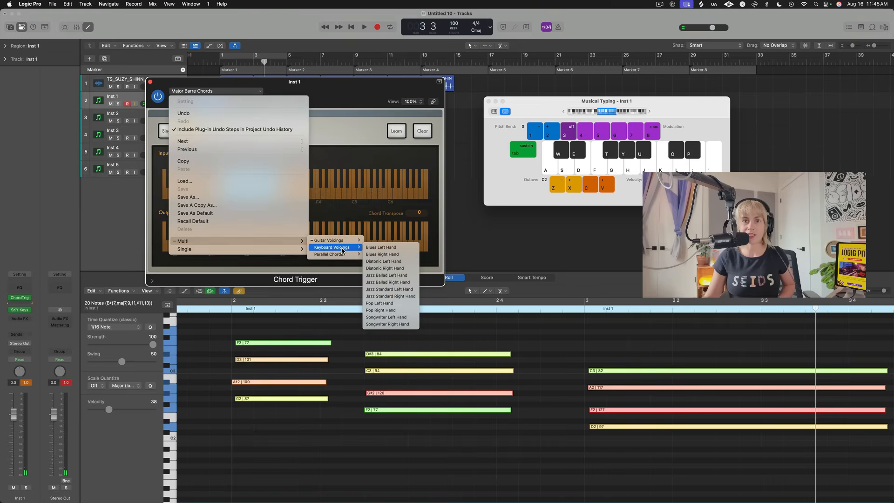
{"action": "left_click", "coordinate": [408, 277]}
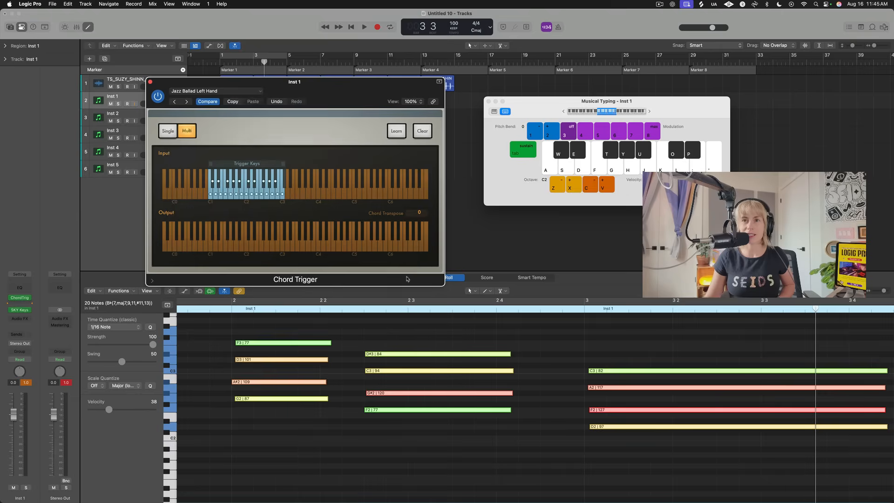
{"action": "key", "text": "g"}
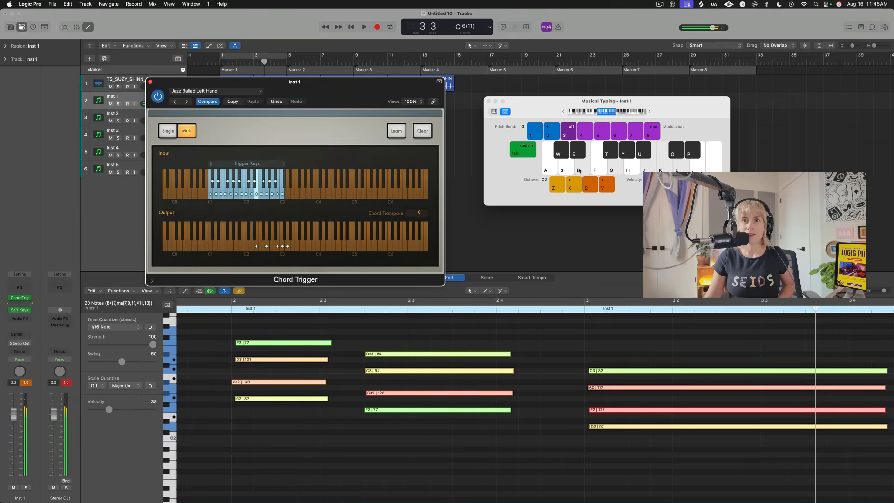
{"action": "key", "text": "d"}
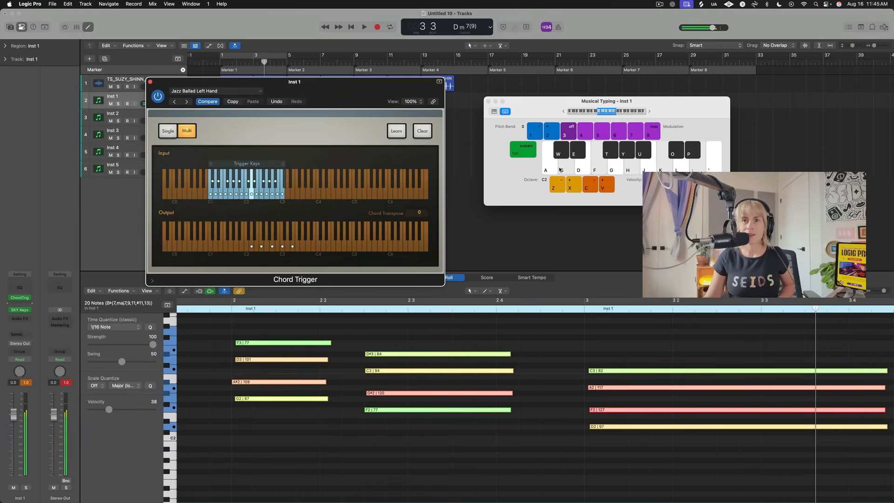
{"action": "key", "text": "a"}
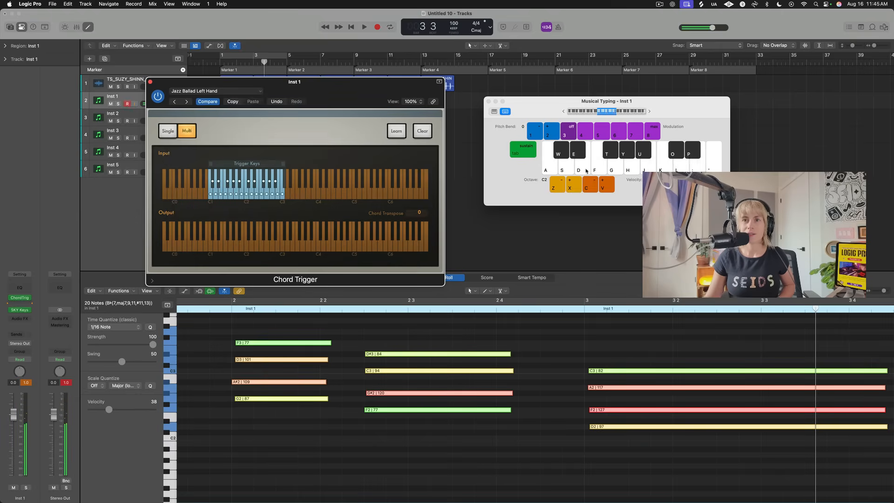
{"action": "key", "text": "d"}
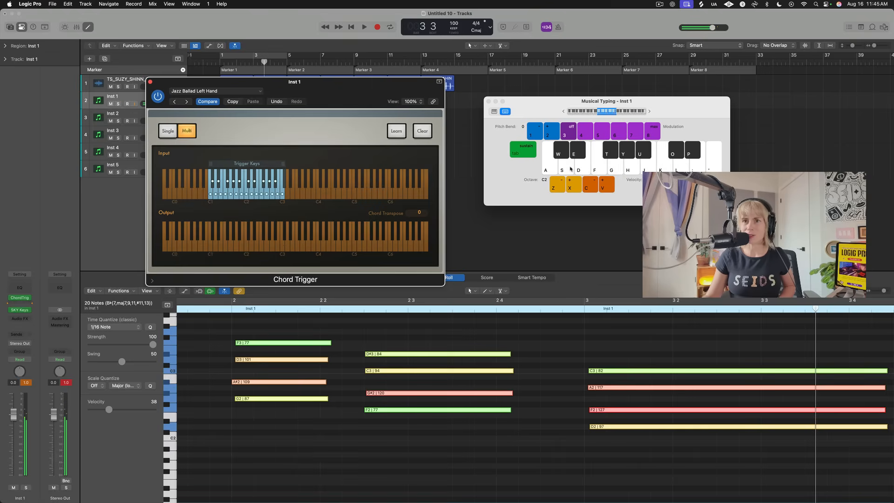
{"action": "key", "text": "f"}
{"action": "key", "text": "a"}
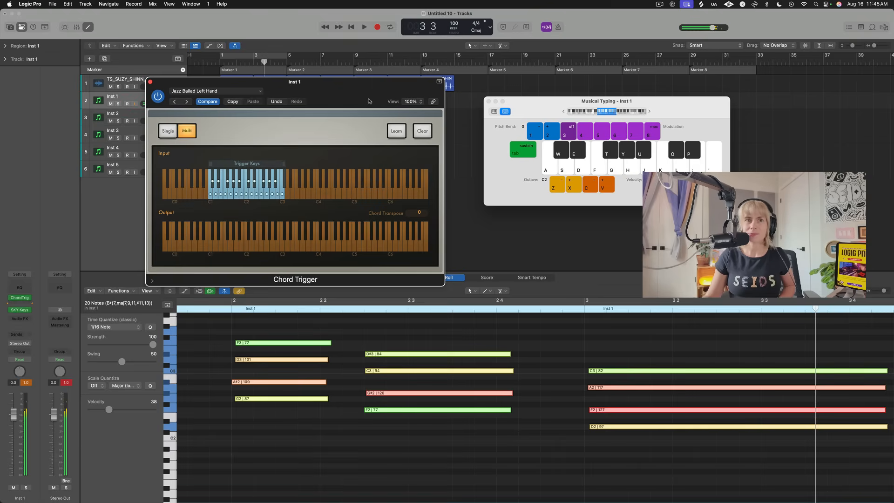
{"action": "left_click", "coordinate": [150, 81]}
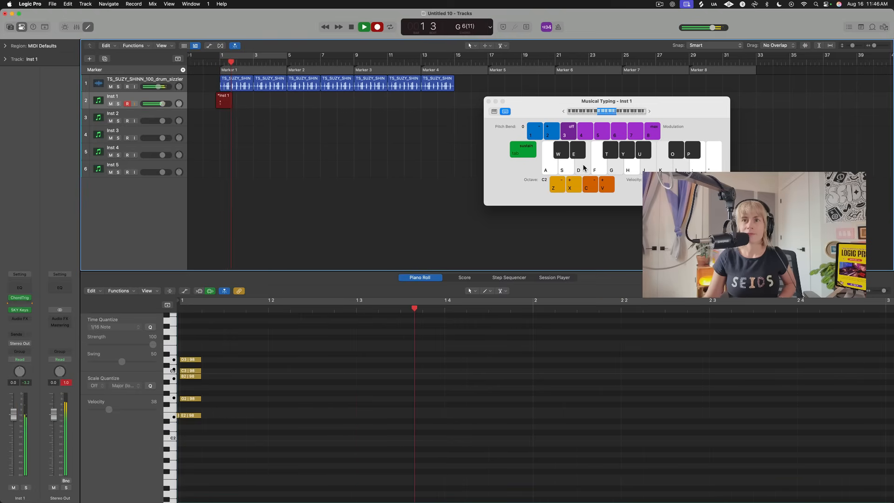
{"action": "key", "text": "s"}
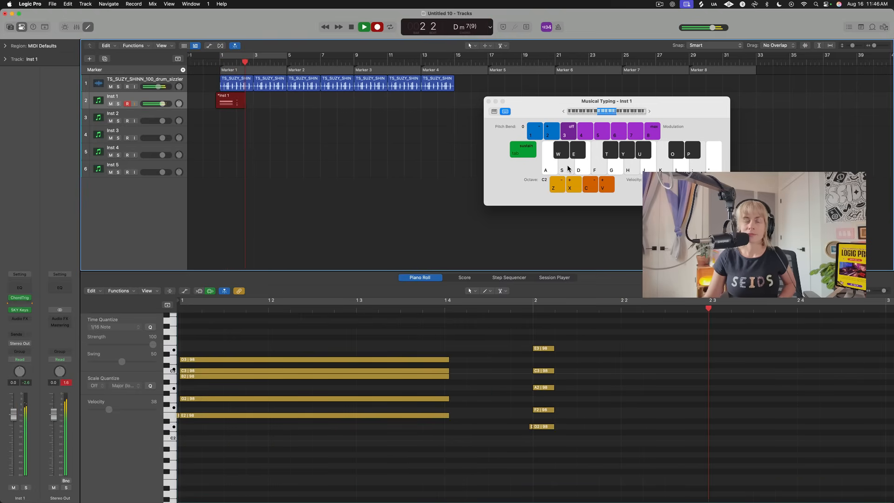
{"action": "key", "text": "d"}
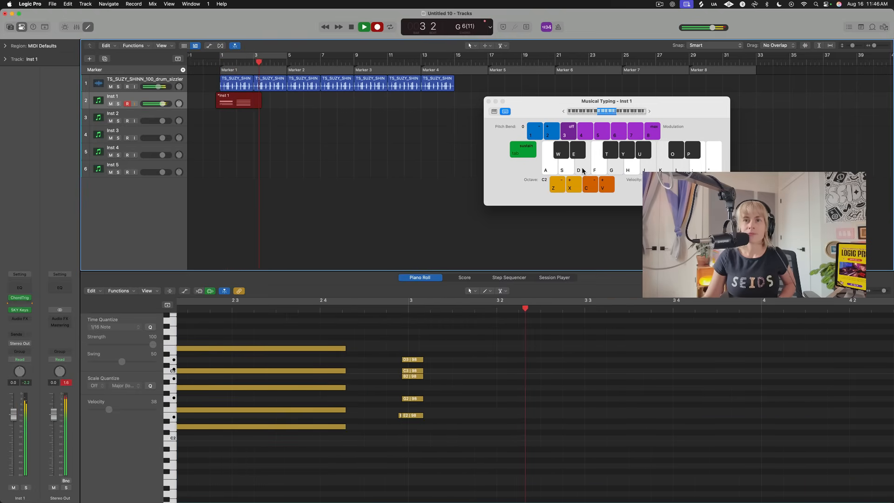
{"action": "left_click", "coordinate": [545, 169]}
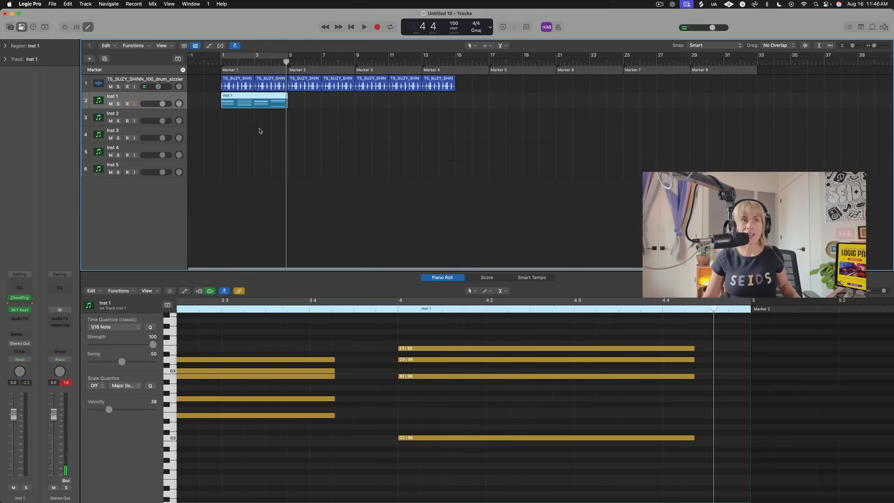
- Try Q-Flam amounts of +1/64, -1/16 and +1/48 on the Inst 1 region and listen from the start
{"action": "left_click", "coordinate": [6, 46]}
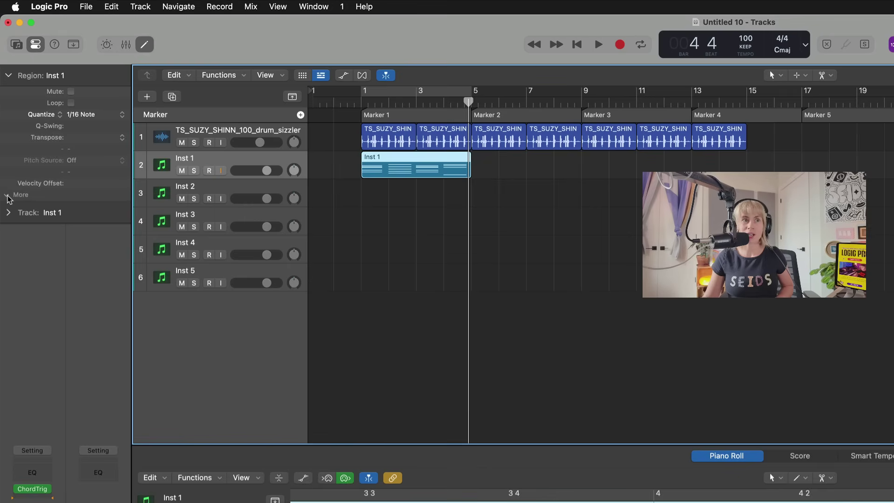
{"action": "left_click", "coordinate": [9, 196]}
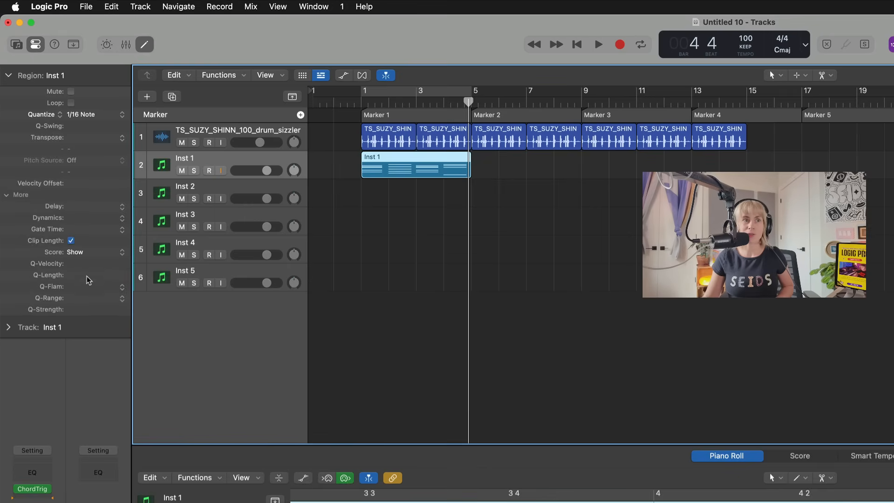
{"action": "left_click", "coordinate": [122, 287]}
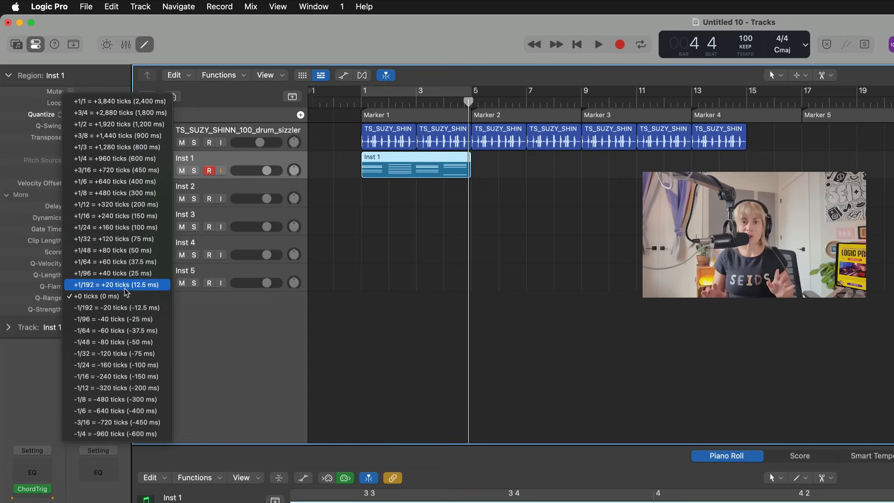
{"action": "key", "text": "Escape"}
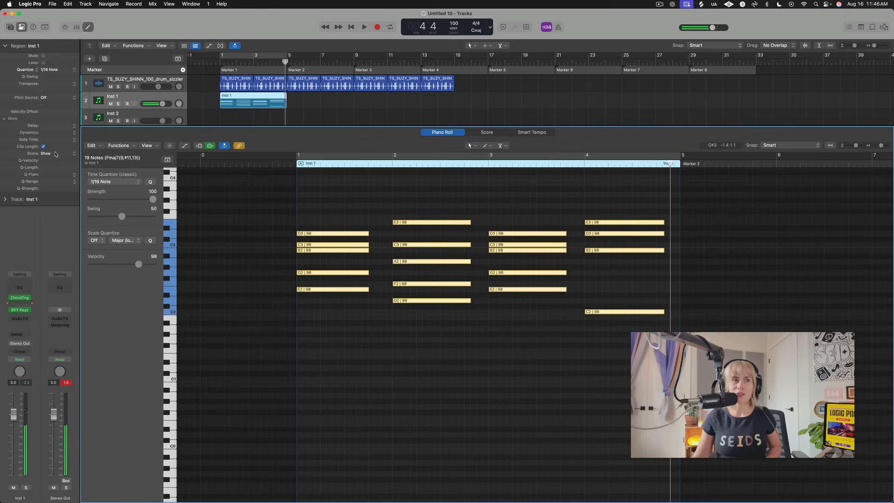
{"action": "left_click", "coordinate": [68, 181]}
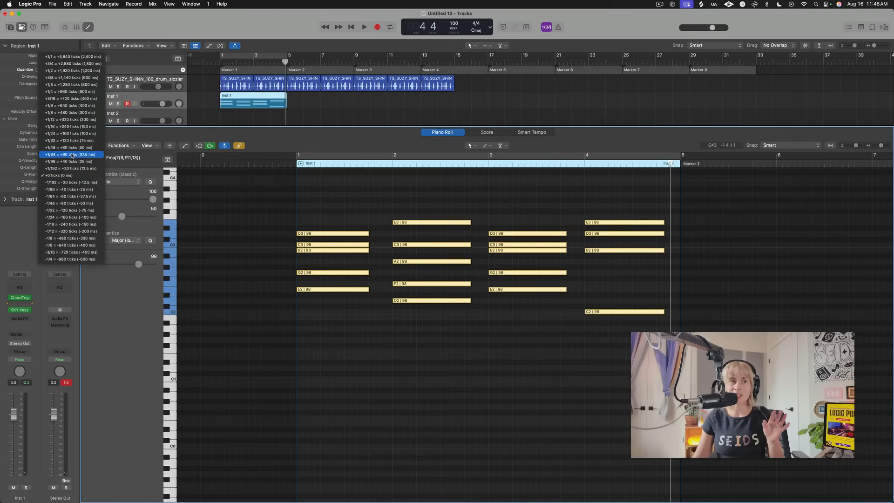
{"action": "left_click", "coordinate": [72, 154]}
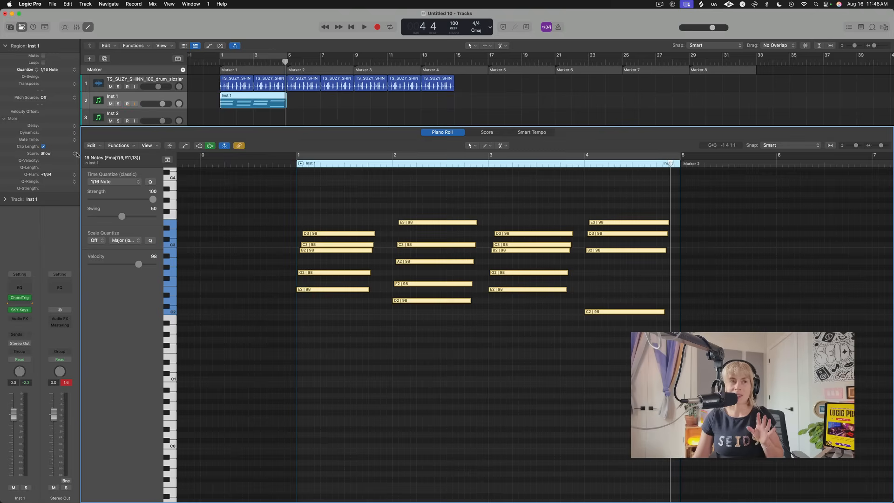
{"action": "left_click", "coordinate": [71, 180]}
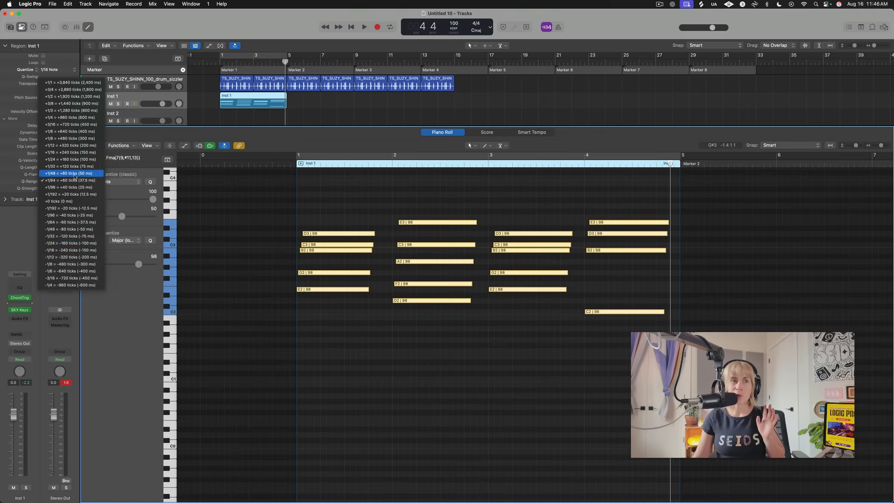
{"action": "left_click", "coordinate": [68, 219]}
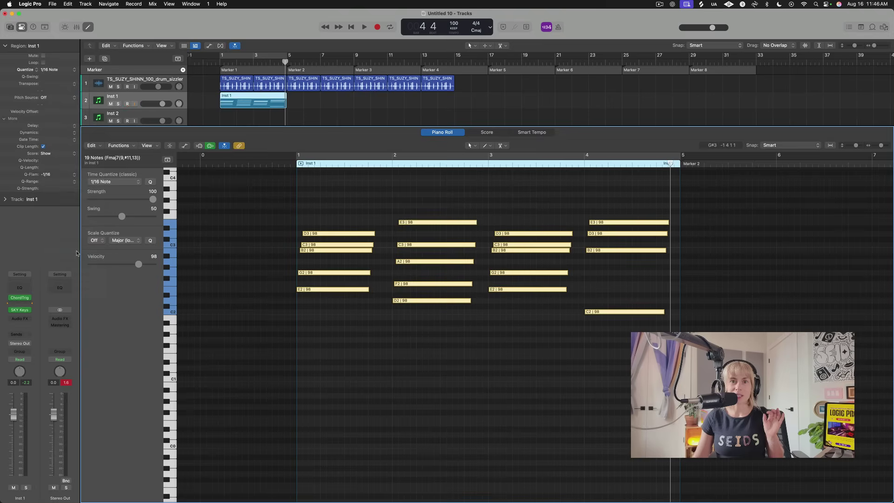
{"action": "left_click", "coordinate": [72, 181]}
{"action": "left_click", "coordinate": [71, 104]}
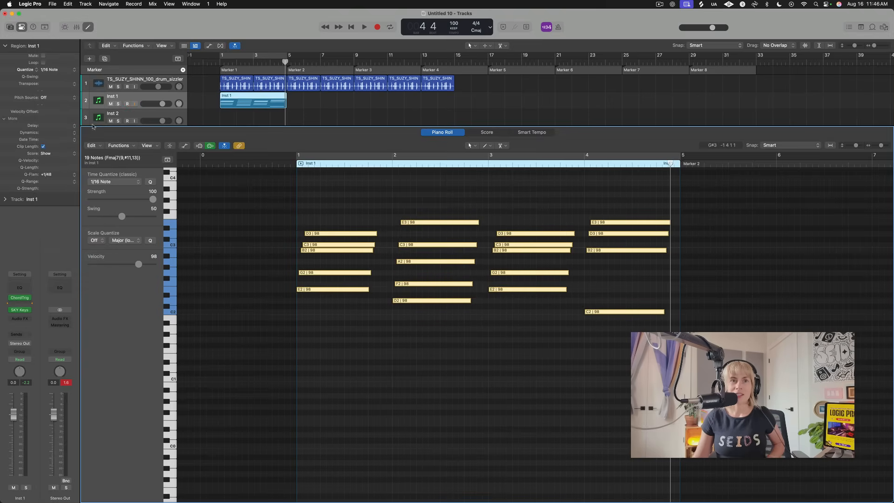
{"action": "left_click", "coordinate": [222, 63]}
{"action": "key", "text": "space"}
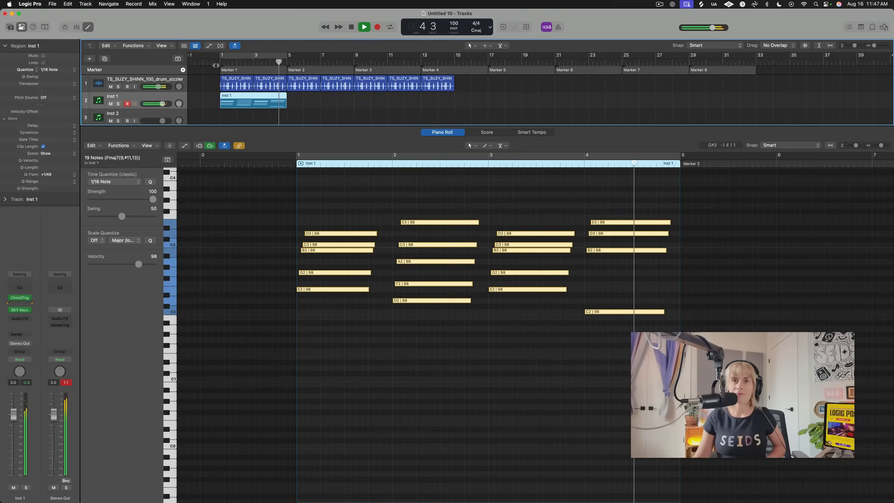
{"action": "key", "text": "space"}
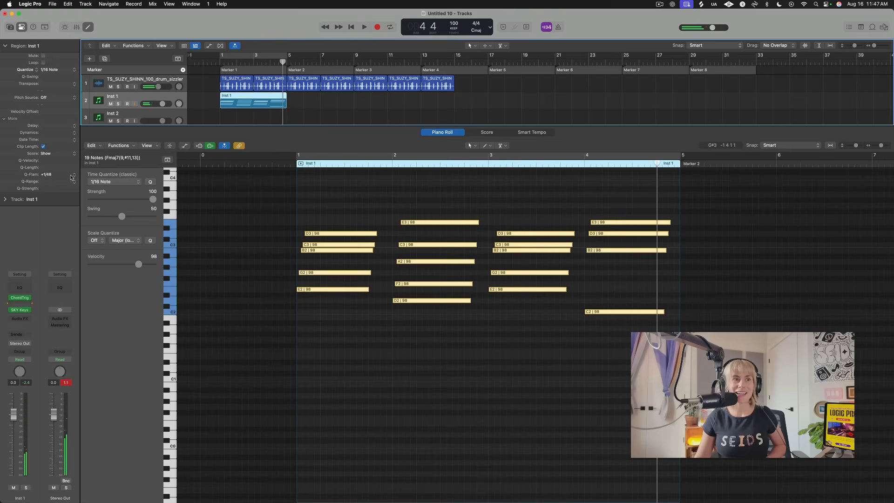
- Settle on a Q-Flam of -1/24 for a reversed strum and play it back
{"action": "left_click", "coordinate": [73, 177]}
{"action": "left_click", "coordinate": [72, 245]}
{"action": "key", "text": "space"}
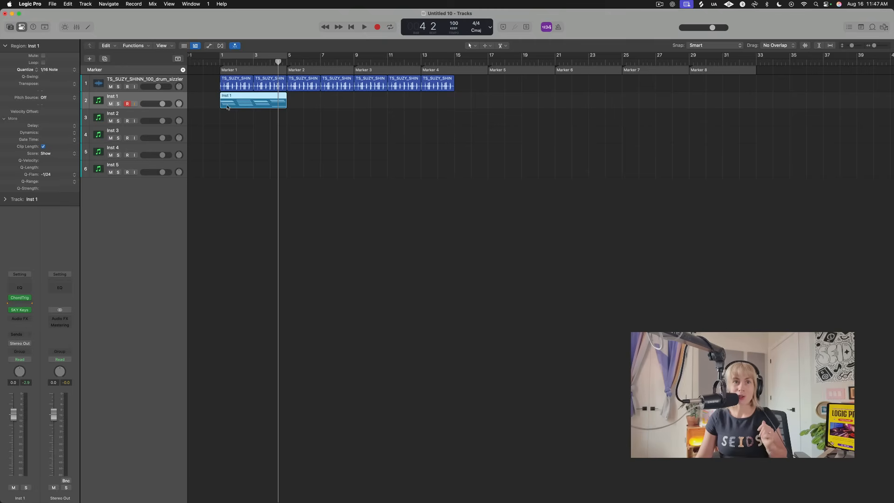
- Delete the strummed Inst 1 region and add an Arpeggiator after Chord Trigger
{"action": "key", "text": "BackSpace"}
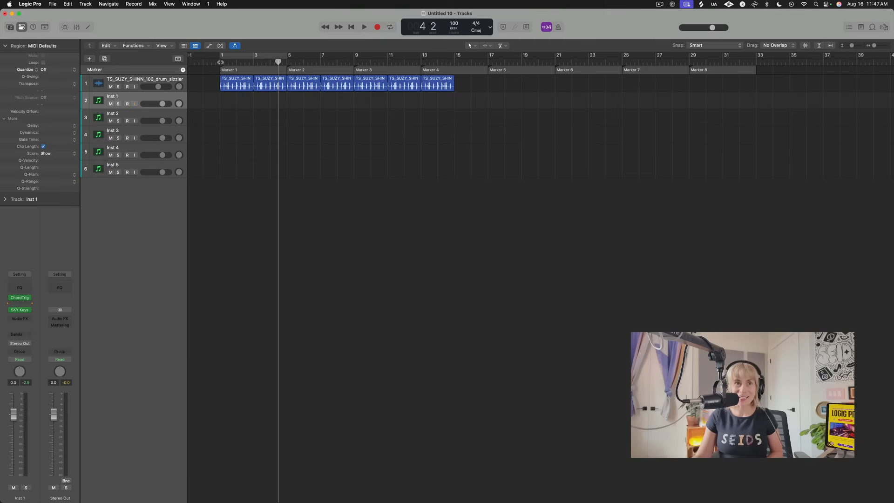
{"action": "key", "text": "Return"}
{"action": "left_click", "coordinate": [30, 302]}
{"action": "mouse_move", "coordinate": [31, 265]}
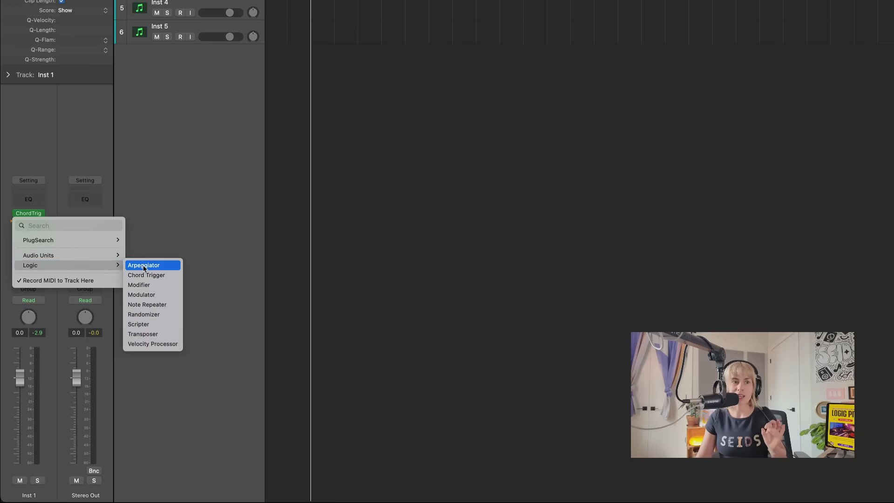
{"action": "left_click", "coordinate": [143, 265]}
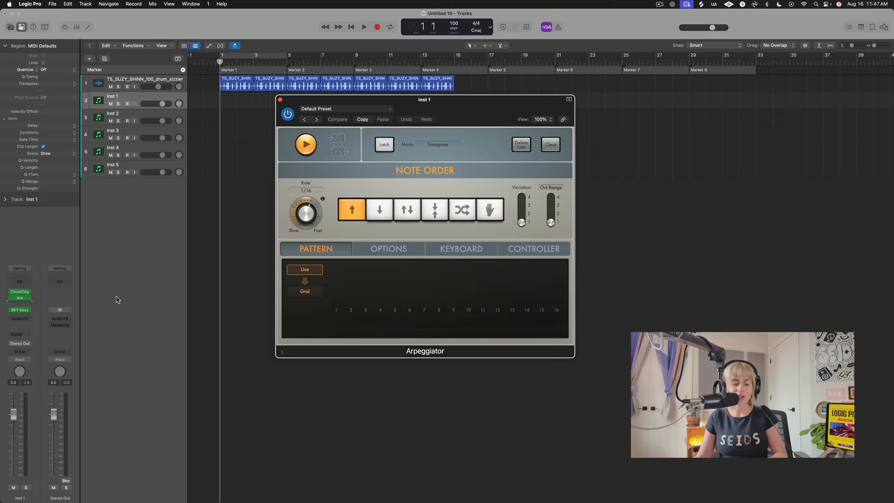
- Play a series of chords on Musical Typing (Cmd+K) through the Arpeggiator, ending at its preset menu
{"action": "key", "text": "super+k"}
{"action": "key", "text": "a"}
{"action": "key", "text": "f"}
{"action": "key", "text": "h"}
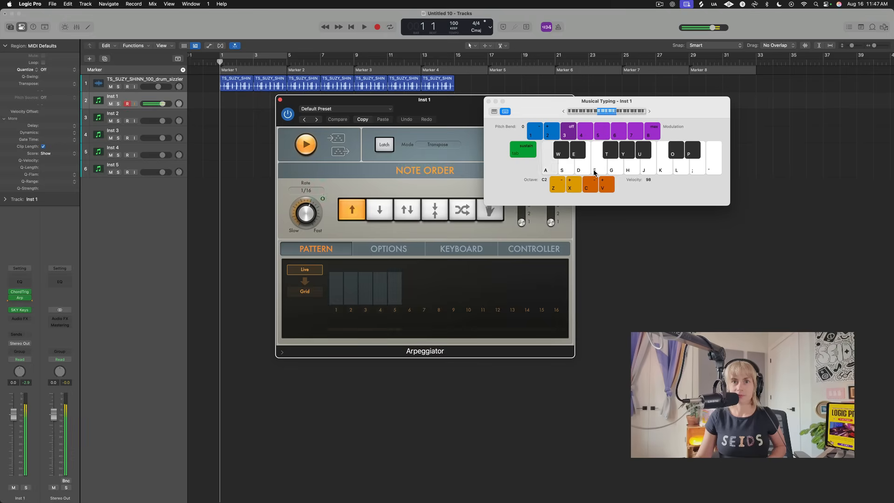
{"action": "key", "text": "a"}
{"action": "key", "text": "d"}
{"action": "key", "text": "h"}
{"action": "key", "text": "a"}
{"action": "key", "text": "d"}
{"action": "key", "text": "a"}
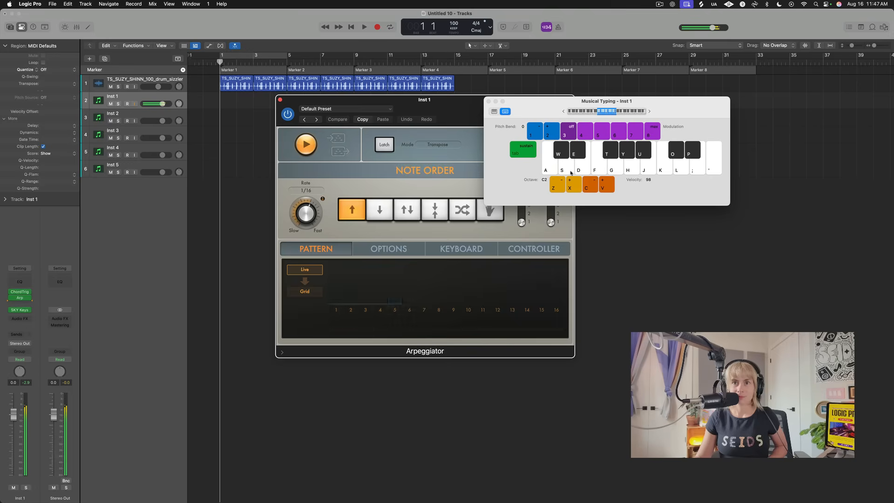
{"action": "key", "text": "s"}
{"action": "key", "text": "k"}
{"action": "key", "text": "s"}
{"action": "key", "text": "h"}
{"action": "key", "text": "k"}
{"action": "key", "text": "s"}
{"action": "key", "text": "h"}
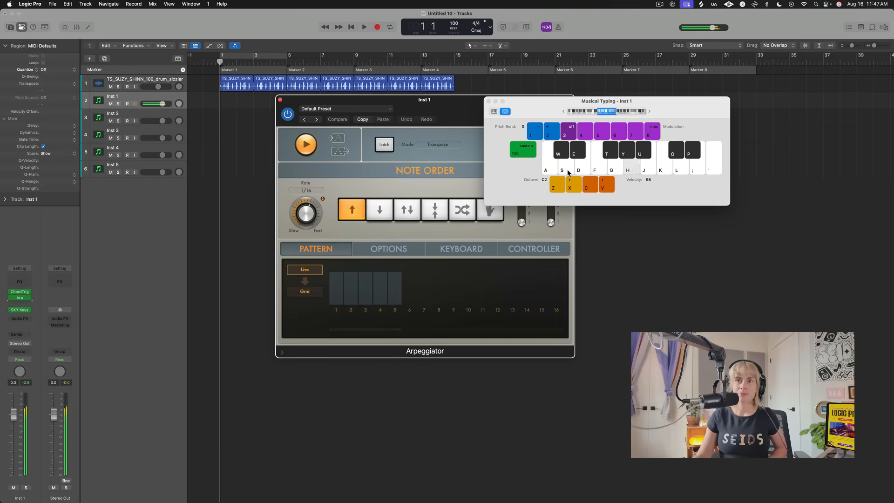
{"action": "key", "text": "k"}
{"action": "key", "text": "s"}
{"action": "key", "text": "h"}
{"action": "key", "text": "k"}
{"action": "key", "text": "k"}
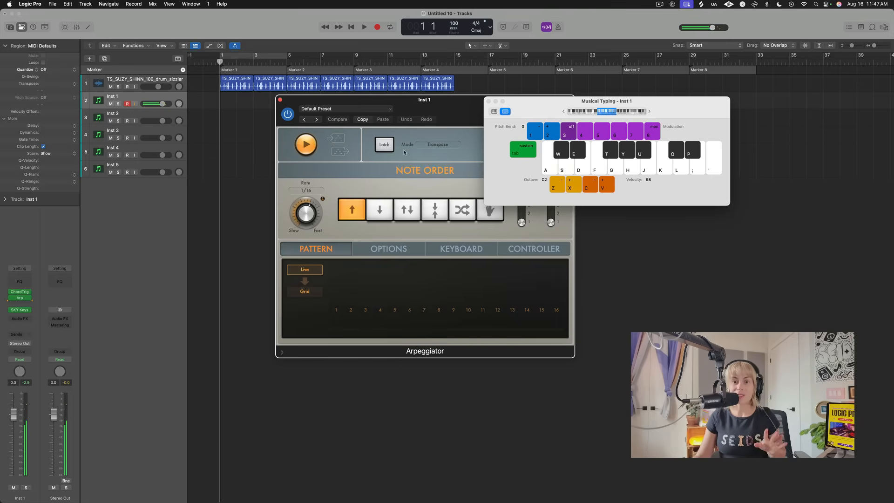
{"action": "left_click", "coordinate": [391, 110]}
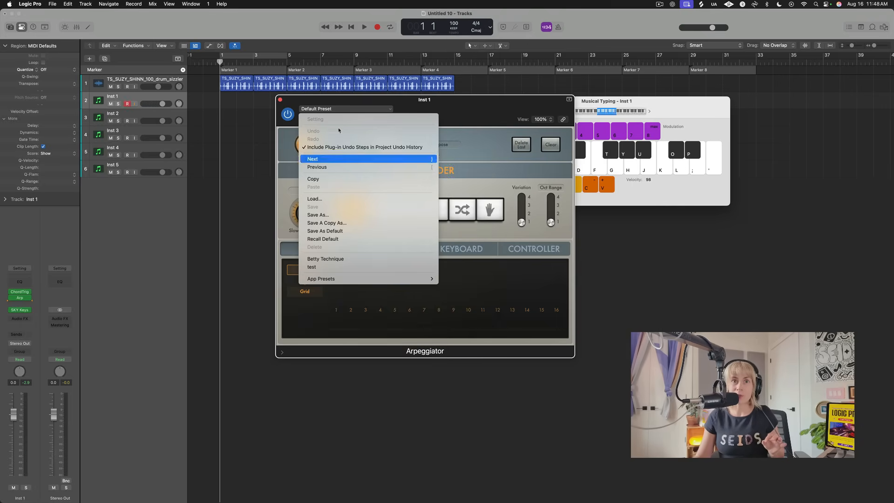
- Load the App Presets > Complex Chord Groove 05 preset into the Arpeggiator
{"action": "left_click", "coordinate": [355, 101]}
{"action": "left_click", "coordinate": [392, 109]}
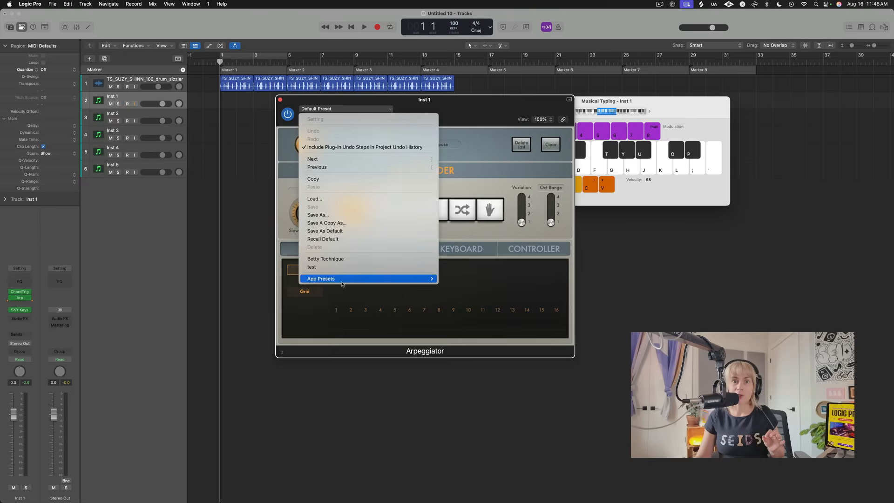
{"action": "mouse_move", "coordinate": [322, 279]}
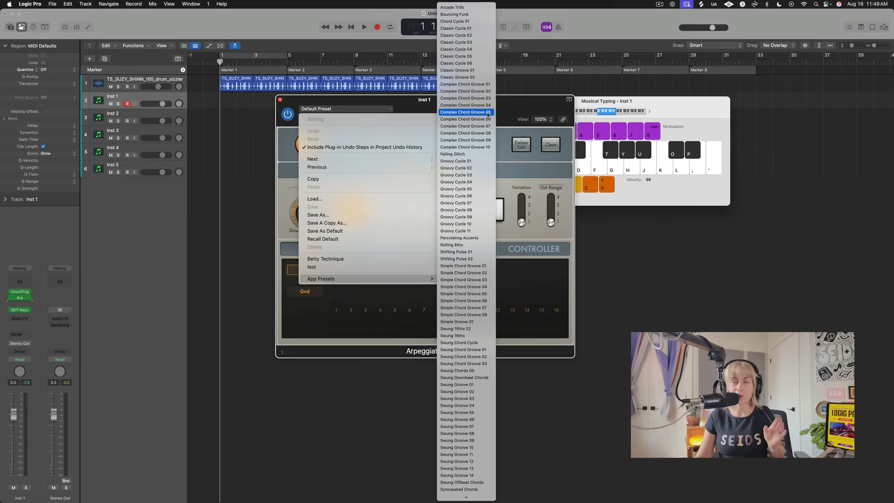
{"action": "left_click", "coordinate": [464, 111]}
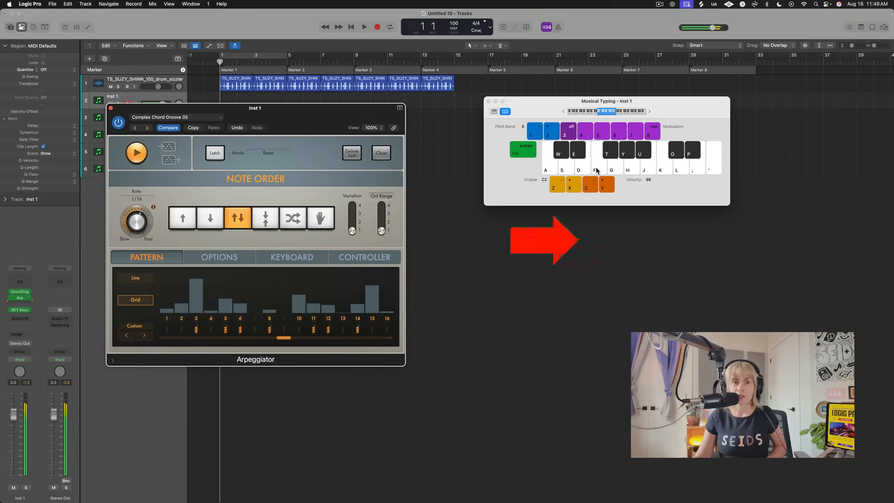
- Audition Dm7(9) and Cmaj7(9) chords through the new arpeggiator pattern, holding one to hear it
{"action": "left_click", "coordinate": [596, 169]}
{"action": "left_click", "coordinate": [578, 169]}
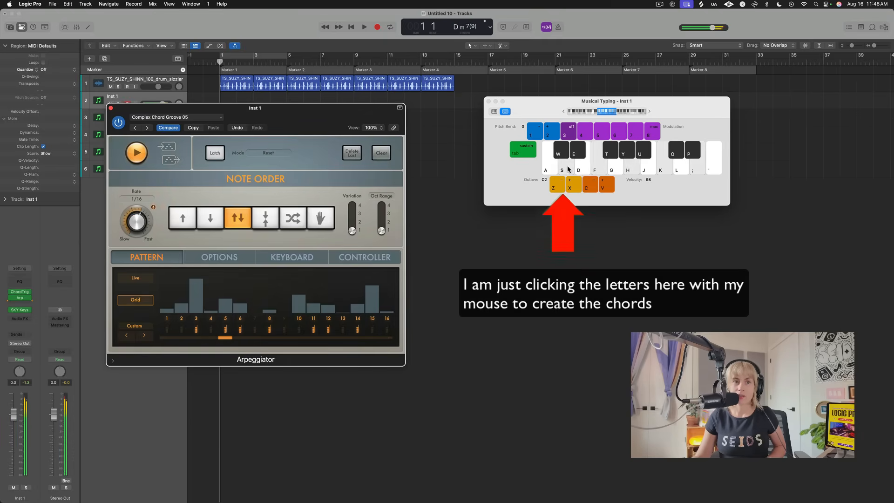
{"action": "left_click", "coordinate": [545, 170]}
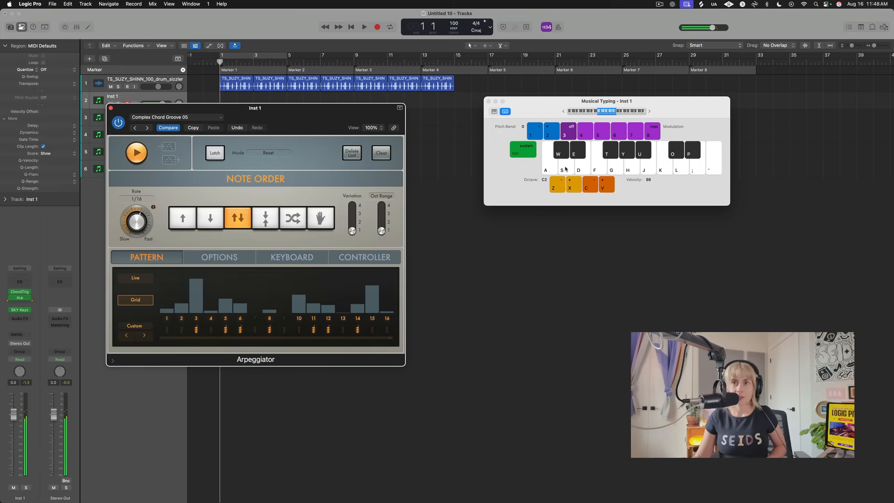
{"action": "key", "text": "f"}
{"action": "key", "text": "k"}
{"action": "key", "text": "l"}
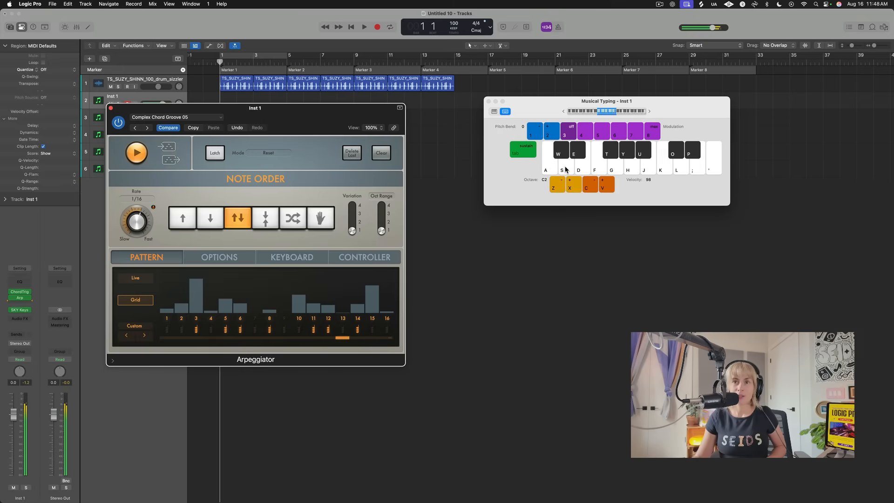
- Record a pass of arpeggiated chords played on Musical Typing into the Inst 1 track
{"action": "left_click", "coordinate": [377, 26]}
{"action": "key", "text": "d"}
{"action": "key", "text": "f"}
{"action": "key", "text": "g"}
{"action": "key", "text": "h"}
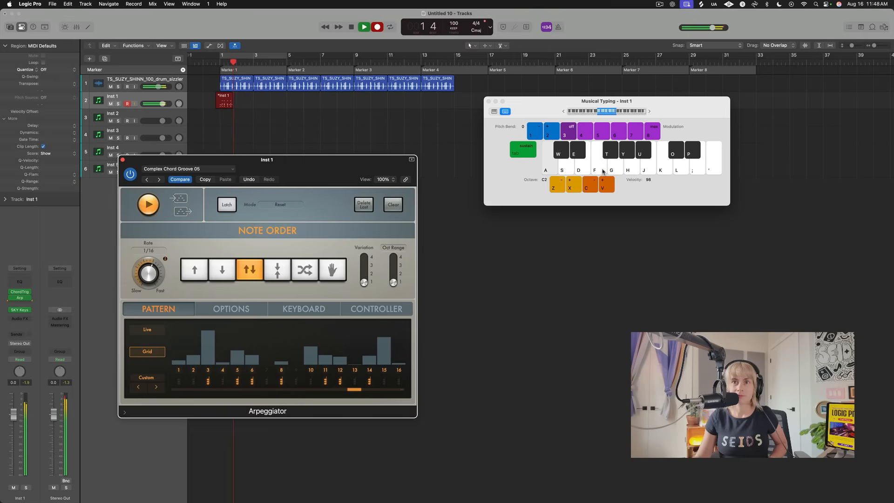
{"action": "key", "text": "a"}
{"action": "key", "text": "s"}
{"action": "key", "text": "f"}
{"action": "key", "text": "f"}
{"action": "key", "text": "k"}
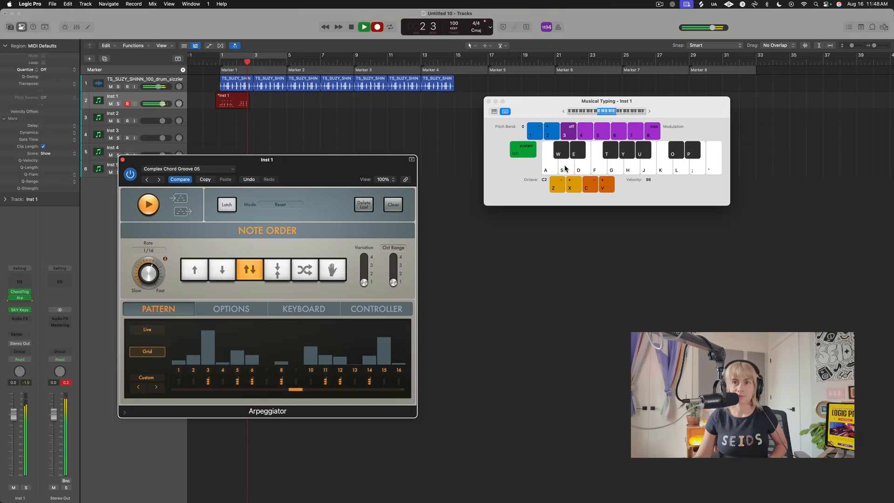
{"action": "key", "text": "h"}
{"action": "key", "text": "a"}
{"action": "key", "text": "j"}
{"action": "key", "text": "l"}
{"action": "key", "text": "a"}
{"action": "key", "text": "j"}
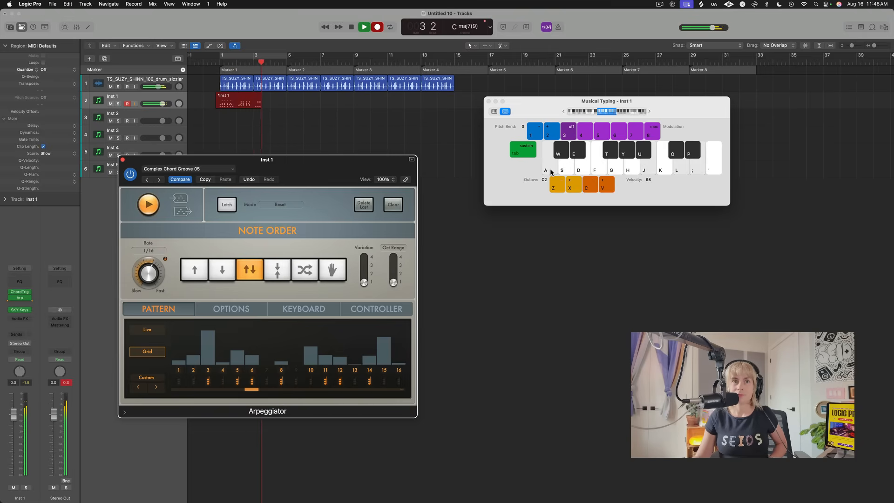
{"action": "key", "text": "a"}
{"action": "key", "text": "l"}
{"action": "key", "text": "f"}
{"action": "key", "text": "k"}
{"action": "key", "text": "semicolon"}
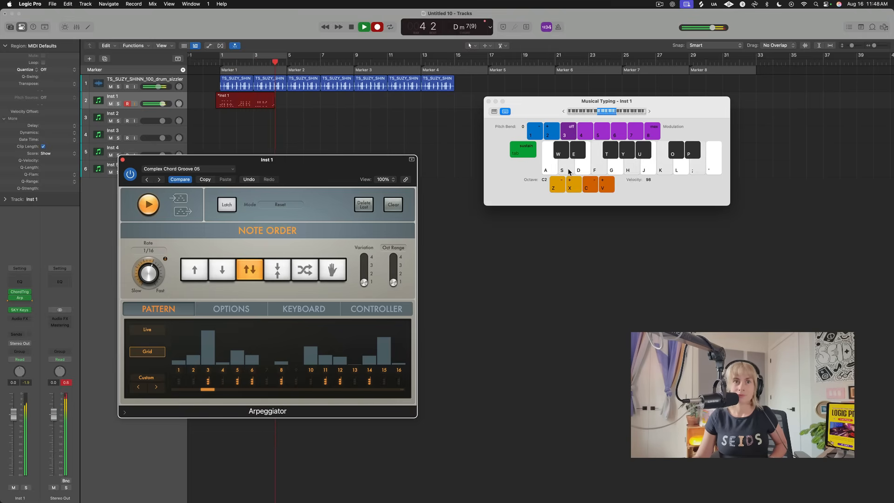
{"action": "key", "text": "f"}
{"action": "key", "text": "k"}
{"action": "key", "text": "h"}
- Stop recording, select the new Inst 1 region and move the Arpeggiator window aside
{"action": "left_click", "coordinate": [352, 27]}
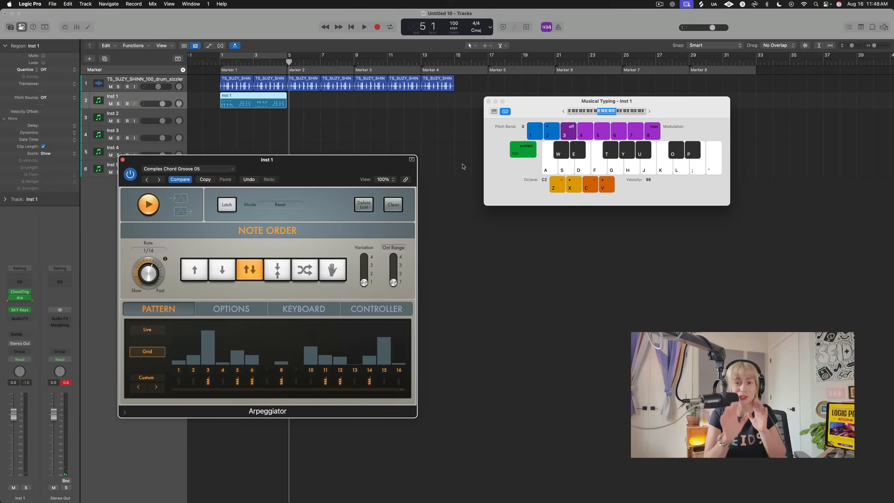
{"action": "left_click", "coordinate": [234, 103]}
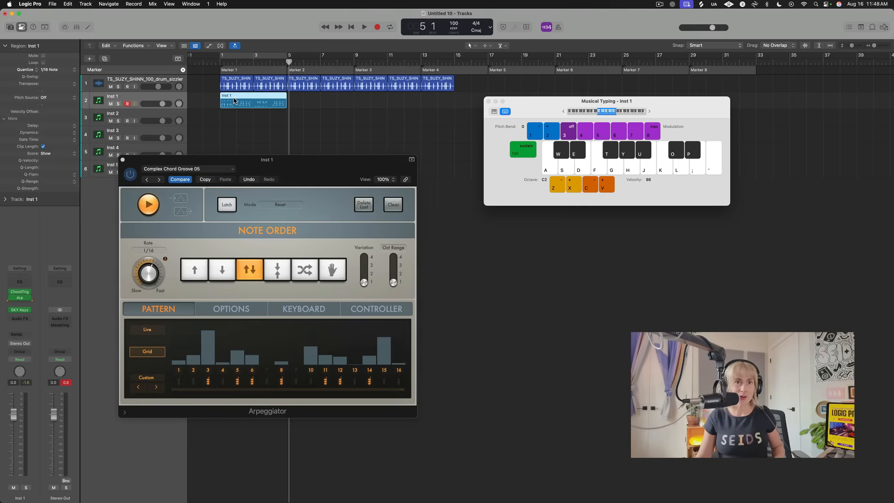
{"action": "left_click_drag", "start_coordinate": [267, 159], "coordinate": [308, 130]}
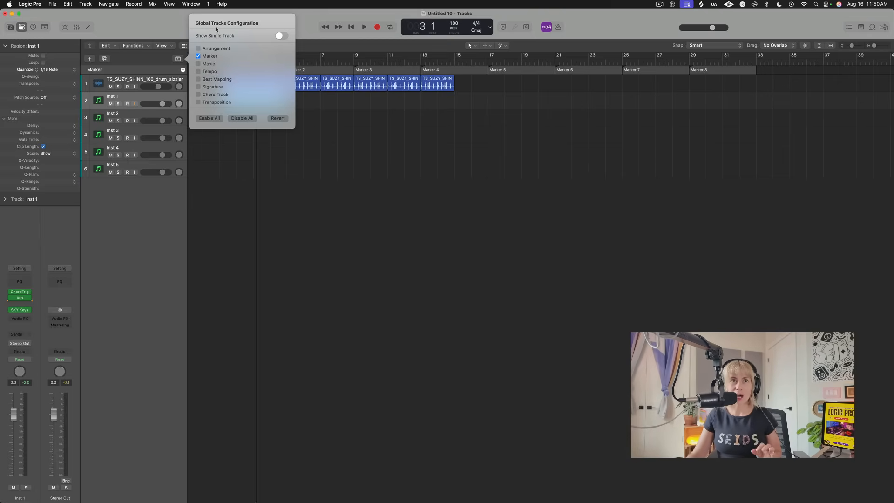
- Enable the Chord global track and create a first C chord at bar 1
{"action": "left_click", "coordinate": [199, 94]}
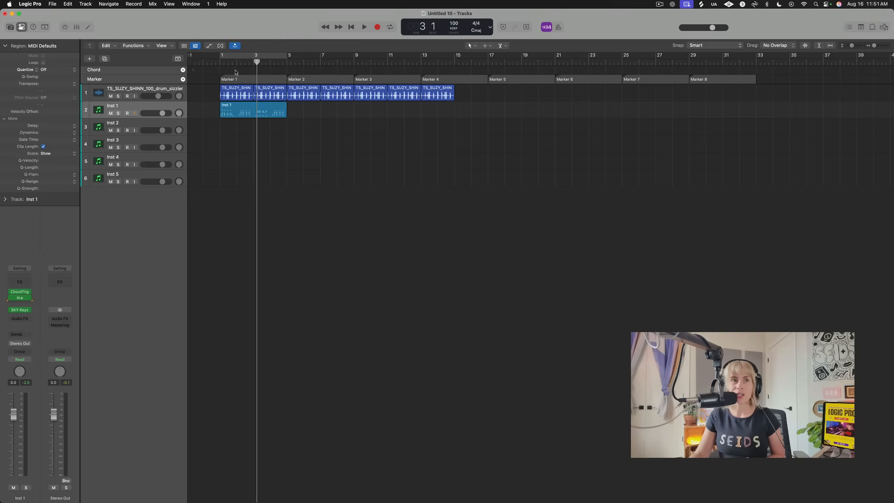
{"action": "key", "text": "Return"}
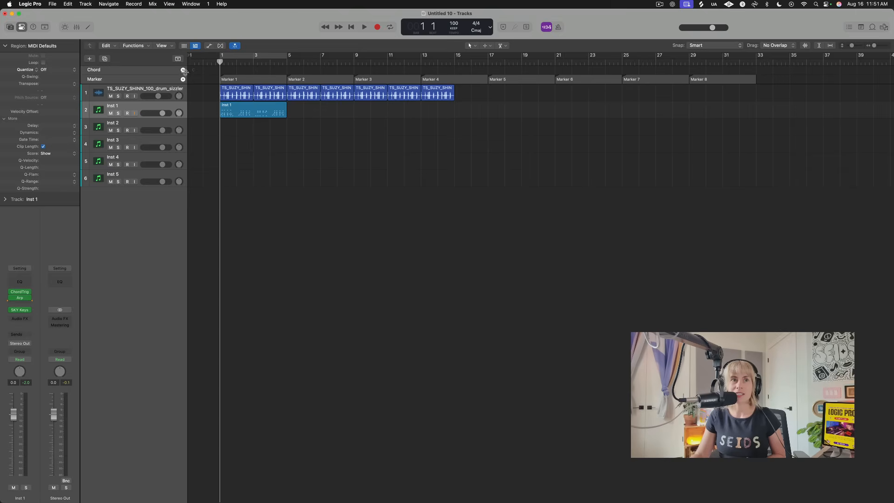
{"action": "left_click", "coordinate": [183, 69]}
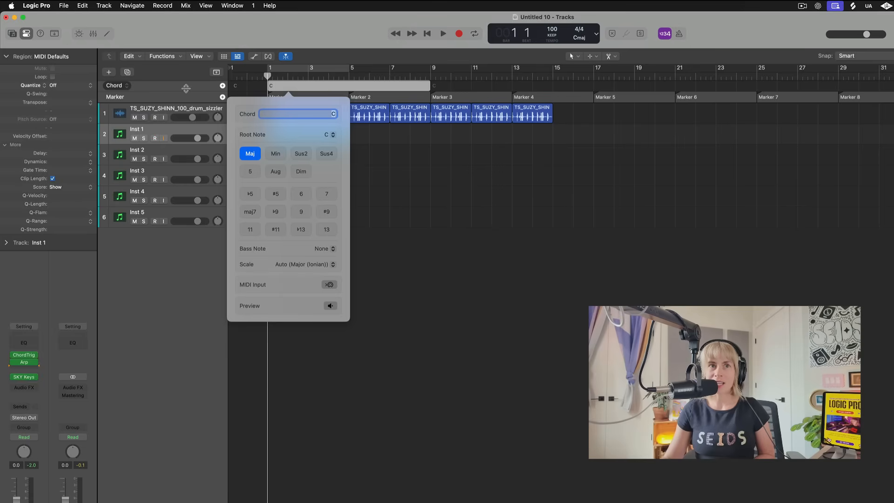
- Add one-bar C chords along the Chord track out to bar 8
{"action": "left_click", "coordinate": [289, 85]}
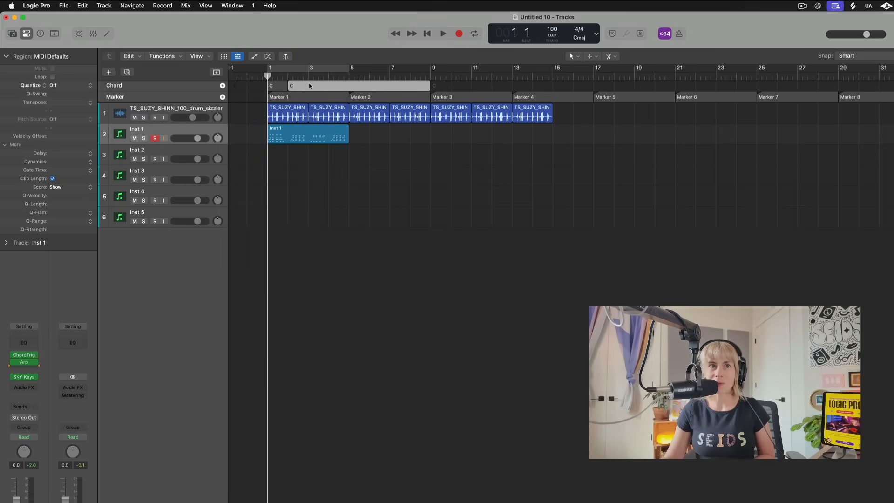
{"action": "left_click", "coordinate": [310, 86]}
{"action": "left_click", "coordinate": [331, 85]}
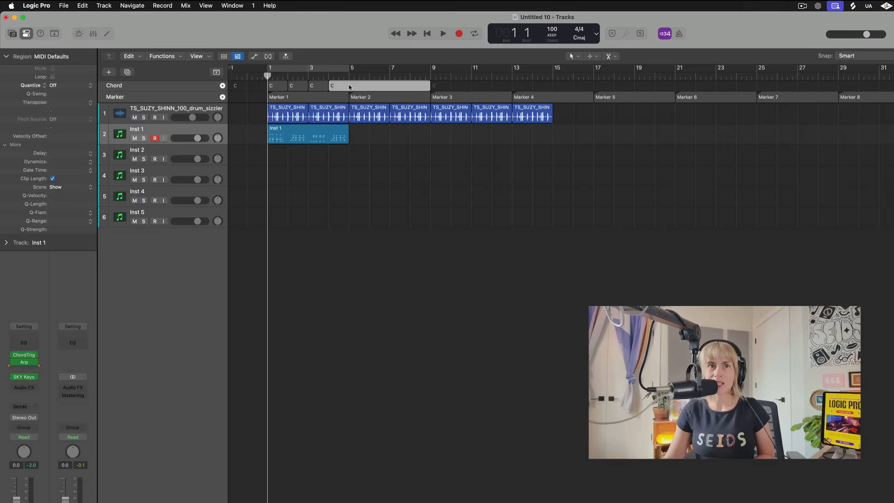
{"action": "left_click", "coordinate": [347, 85]}
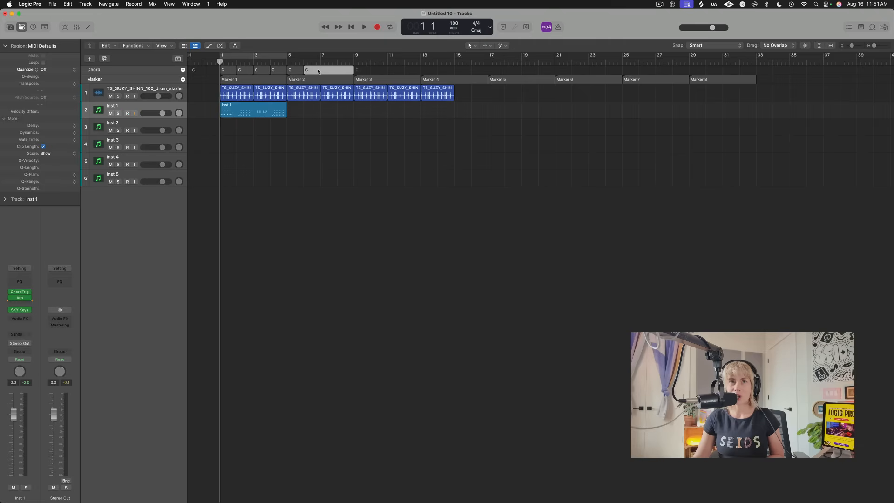
{"action": "left_click", "coordinate": [319, 71]}
{"action": "left_click", "coordinate": [336, 71]}
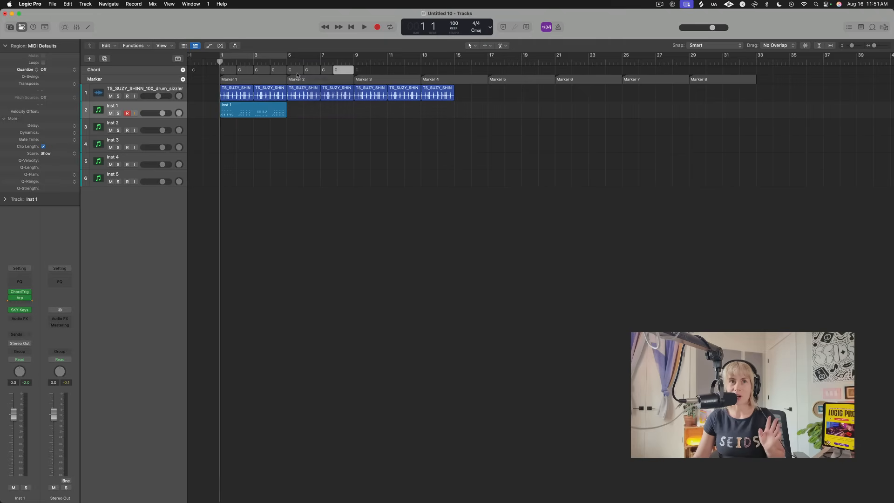
- Change the third and fourth chords to E and G, then select all eight chords
{"action": "double_click", "coordinate": [243, 71]}
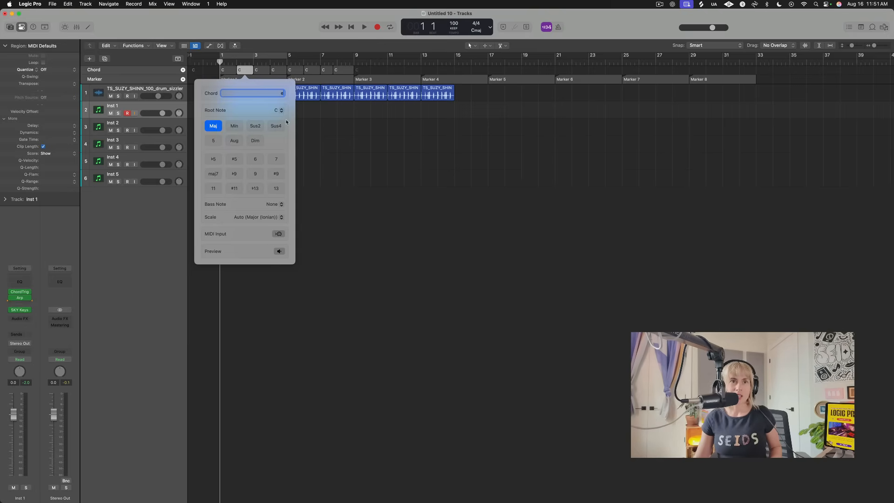
{"action": "left_click", "coordinate": [262, 71]}
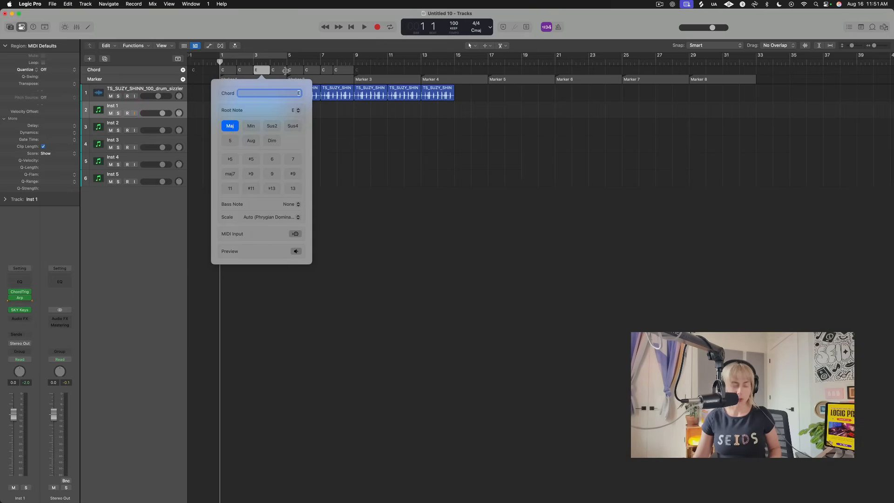
{"action": "key", "text": "Return"}
{"action": "key", "text": "Escape"}
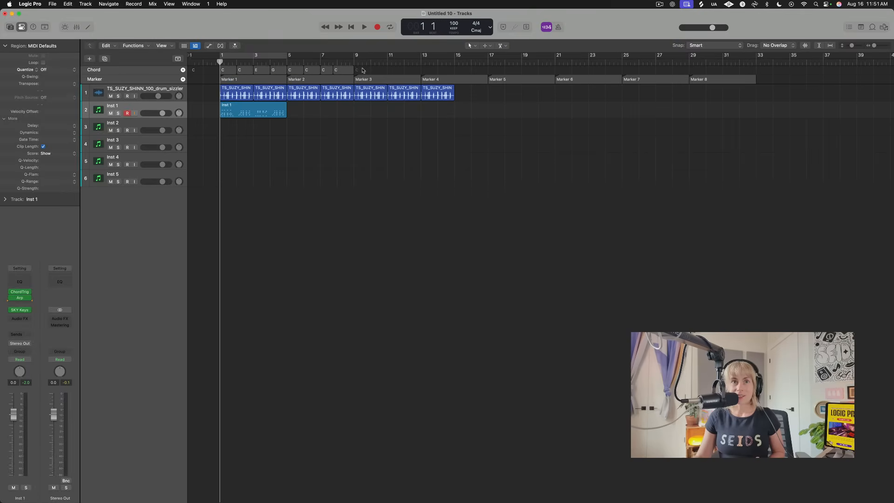
{"action": "left_click", "coordinate": [338, 70]}
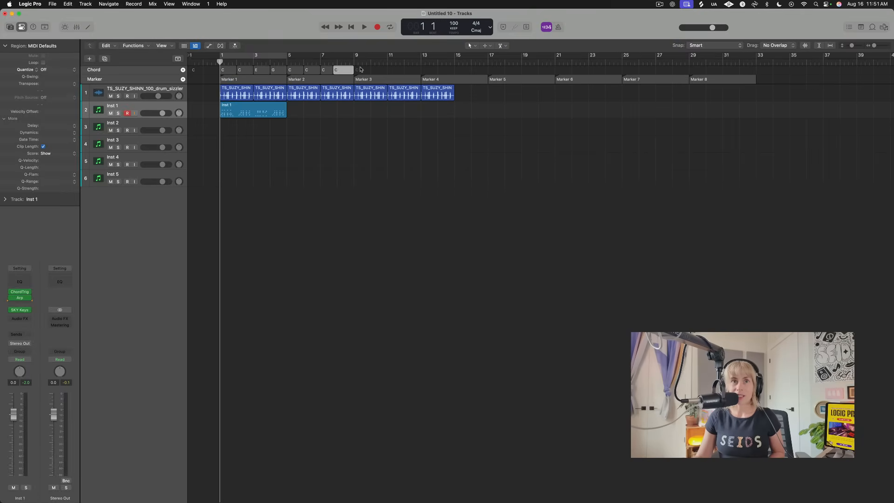
{"action": "left_click_drag", "start_coordinate": [368, 70], "coordinate": [230, 70]}
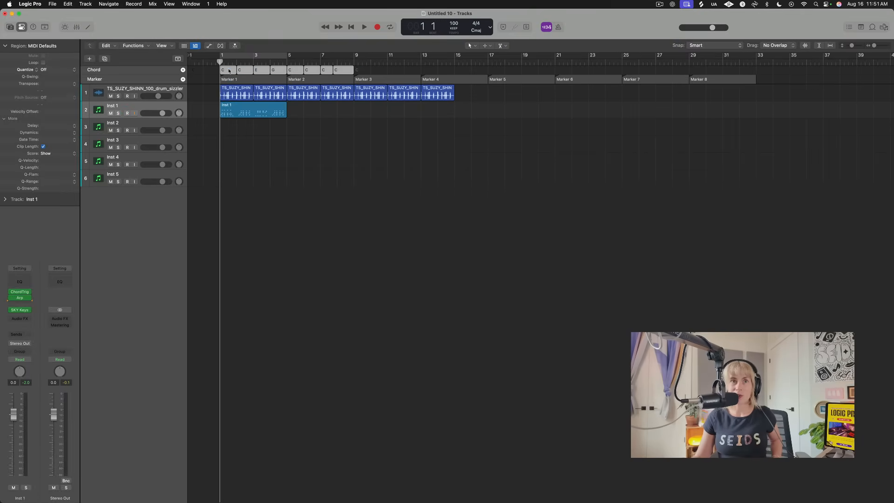
- Group the eight chords and apply the ii - I - vi - V progression, giving Dm C Am G twice
{"action": "right_click", "coordinate": [229, 71]}
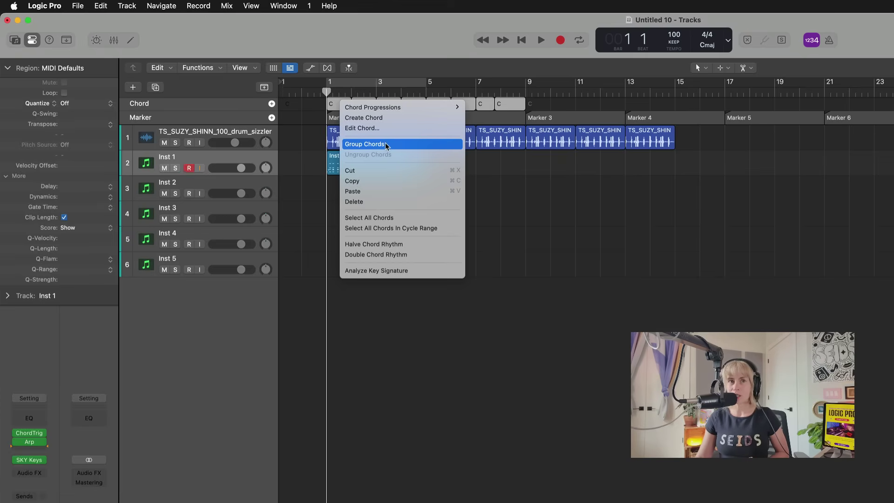
{"action": "left_click", "coordinate": [385, 142]}
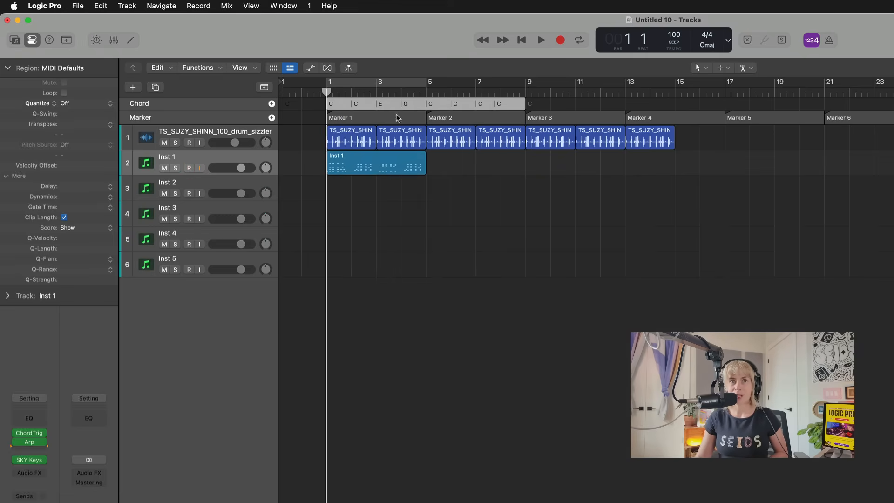
{"action": "right_click", "coordinate": [514, 104]}
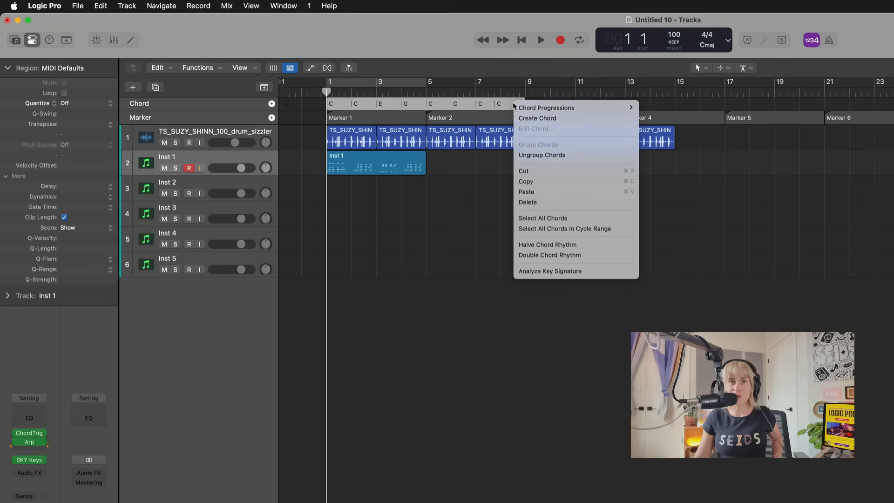
{"action": "mouse_move", "coordinate": [369, 72]}
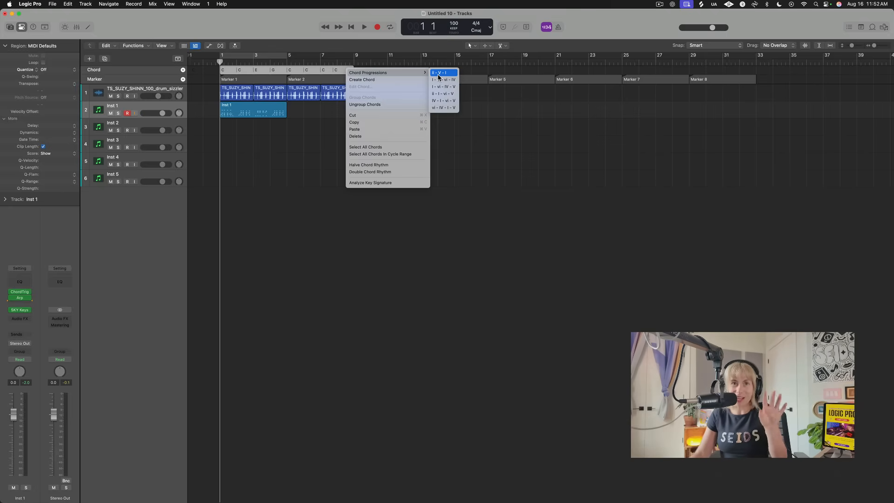
{"action": "left_click", "coordinate": [452, 93]}
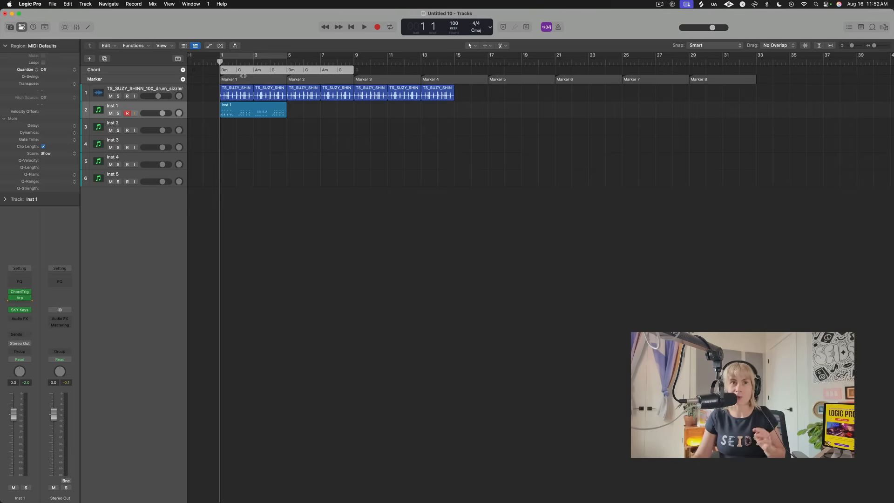
- Drag the grouped chord region below the tracks to create an eight-bar MIDI region on Inst 6
{"action": "left_click", "coordinate": [239, 164]}
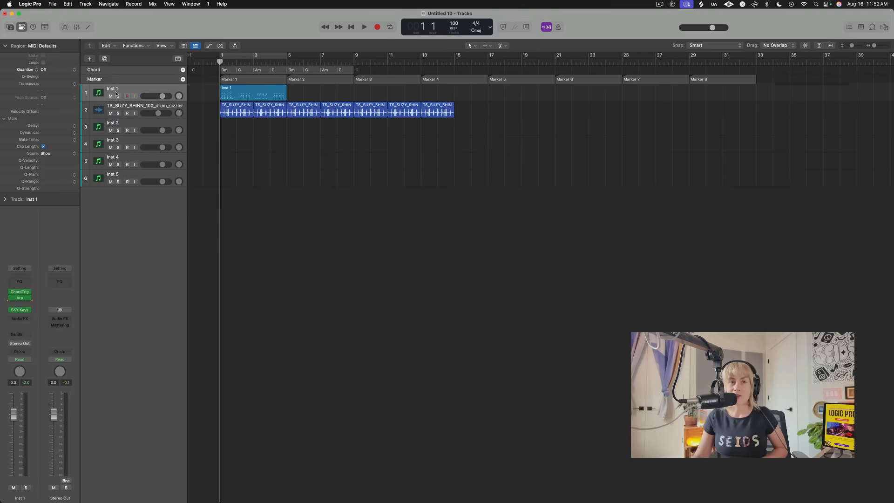
{"action": "left_click", "coordinate": [253, 70]}
{"action": "left_click_drag", "start_coordinate": [249, 70], "coordinate": [250, 194]}
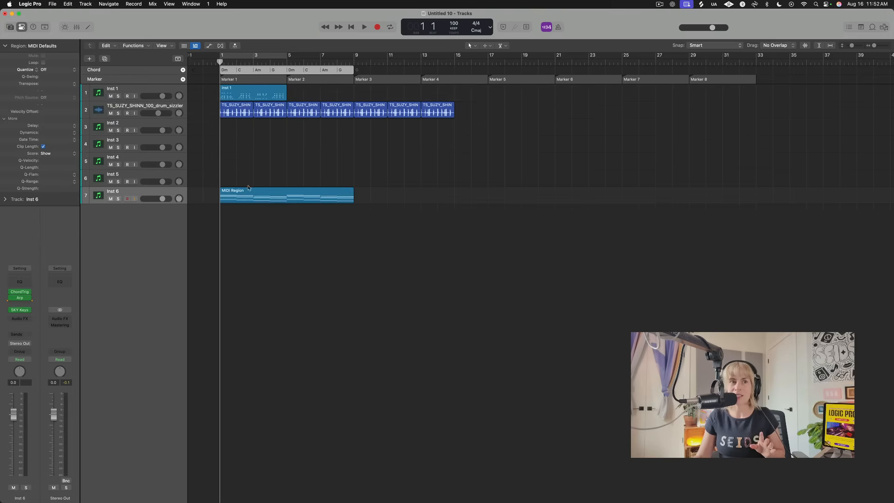
{"action": "left_click", "coordinate": [151, 193]}
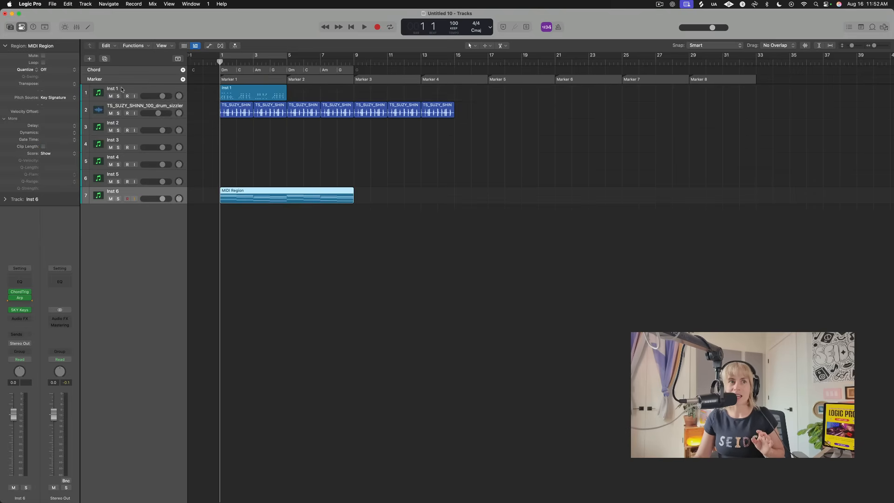
- Remove the Chord Trigger and Arpeggiator MIDI FX from the new track
{"action": "left_click", "coordinate": [28, 294]}
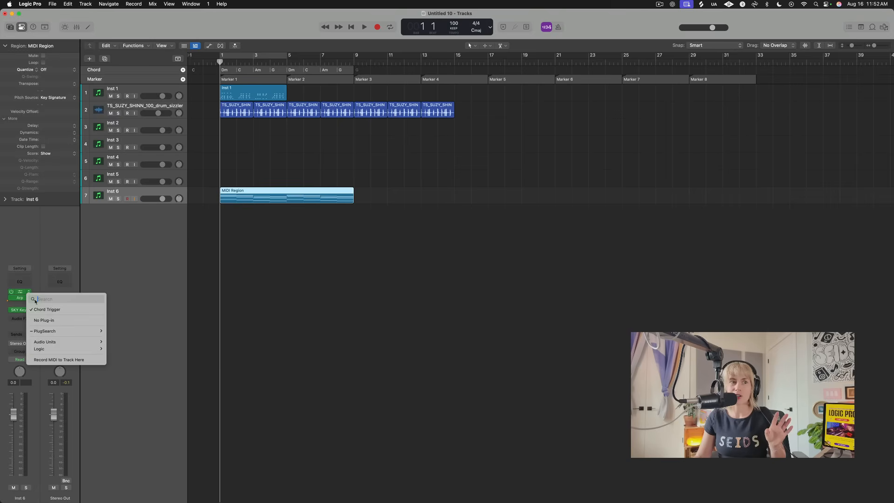
{"action": "left_click", "coordinate": [30, 299]}
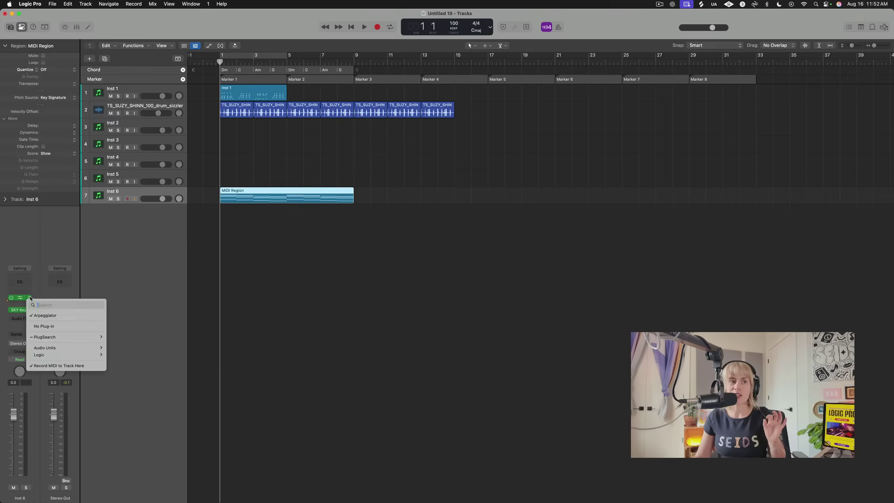
{"action": "left_click", "coordinate": [63, 337]}
- Solo the chord track and play it back, then move Inst 2 to the top of the track list
{"action": "key", "text": "ctrl+s"}
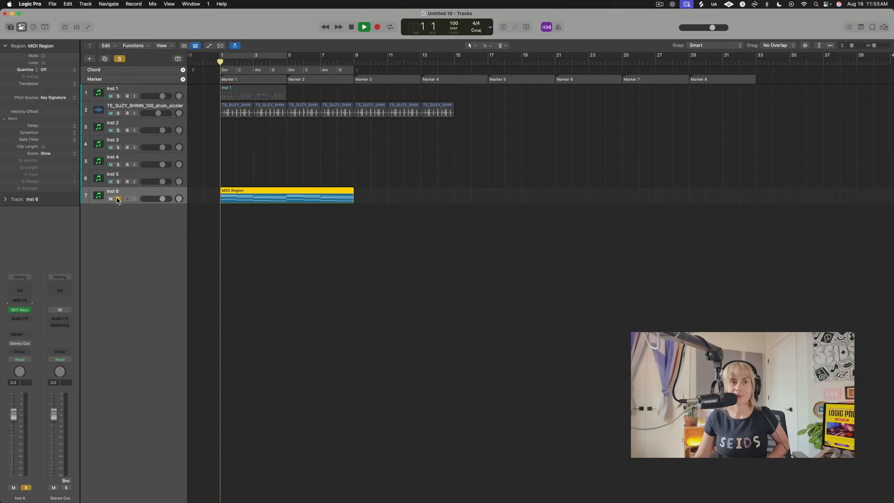
{"action": "key", "text": "space"}
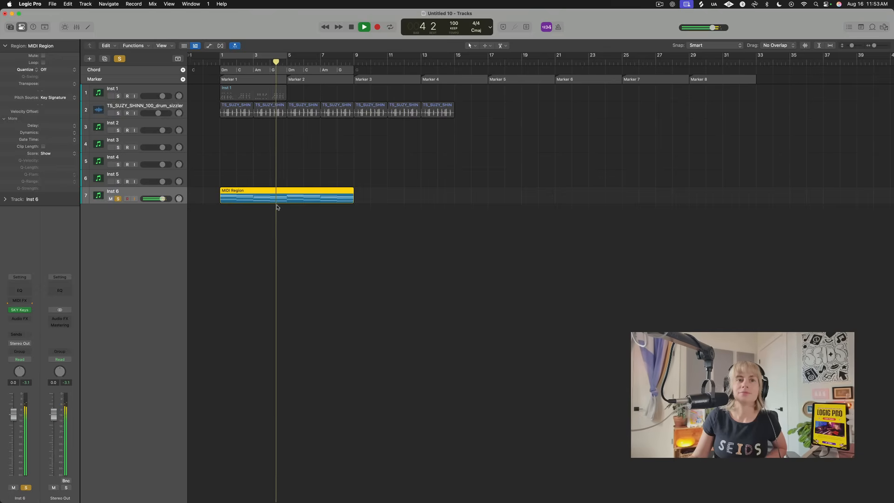
{"action": "key", "text": "space"}
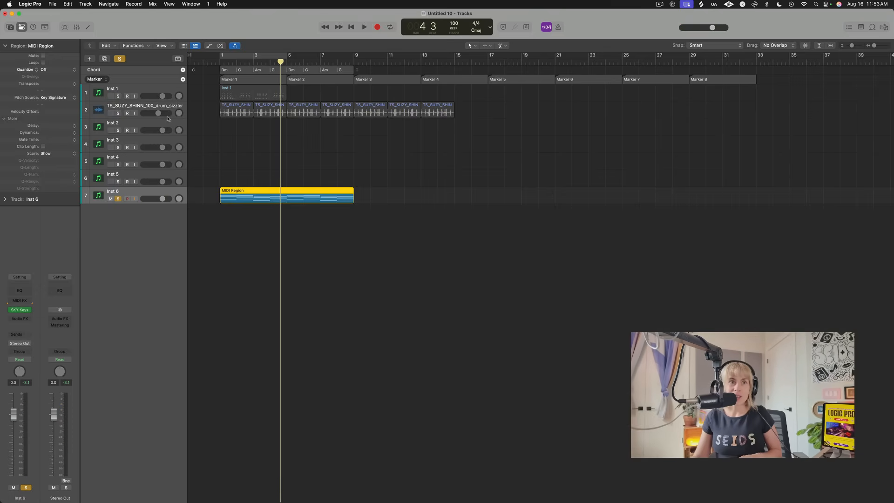
{"action": "left_click_drag", "start_coordinate": [143, 124], "coordinate": [143, 83]}
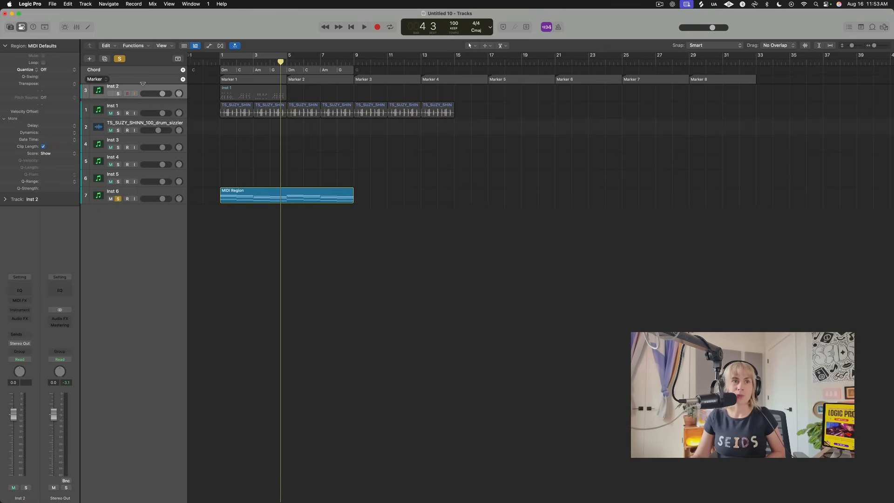
- Load the ANA 2 instrument with the Cheap Orchestra sound on Inst 2
{"action": "left_click", "coordinate": [20, 309]}
{"action": "left_click", "coordinate": [28, 311]}
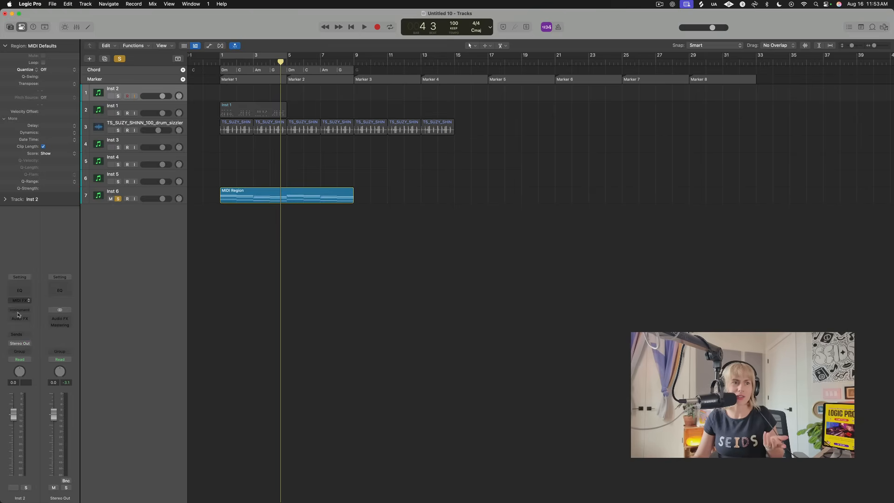
{"action": "mouse_move", "coordinate": [28, 335]}
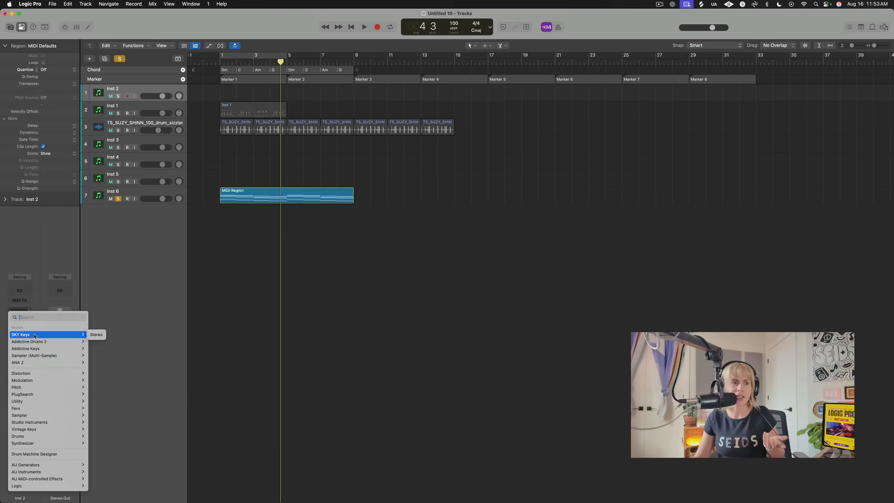
{"action": "left_click", "coordinate": [97, 361]}
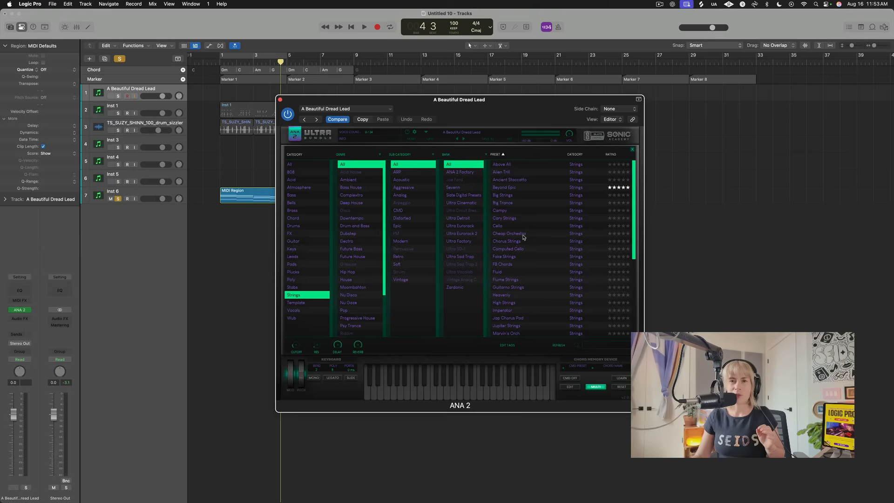
{"action": "left_click", "coordinate": [523, 236]}
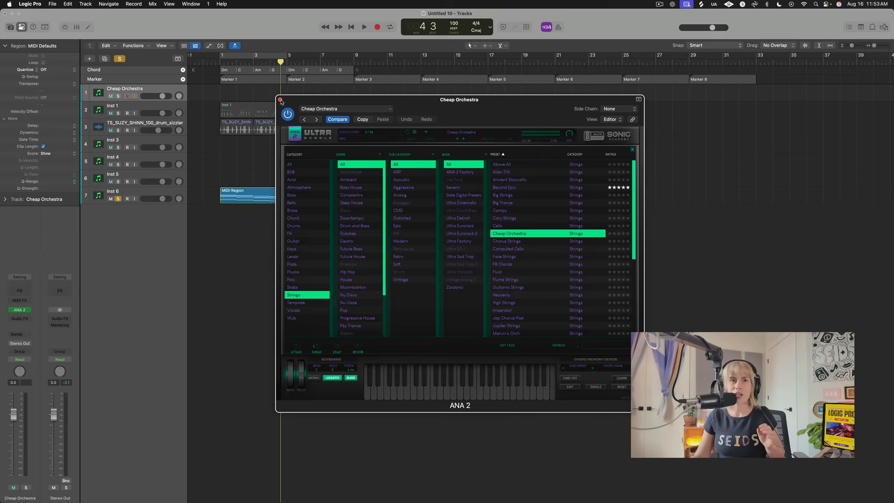
{"action": "left_click", "coordinate": [282, 100]}
- Move the MIDI chord region onto the Cheap Orchestra track, delete the Inst 6 copy and play it from the start
{"action": "left_click_drag", "start_coordinate": [251, 72], "coordinate": [251, 92]}
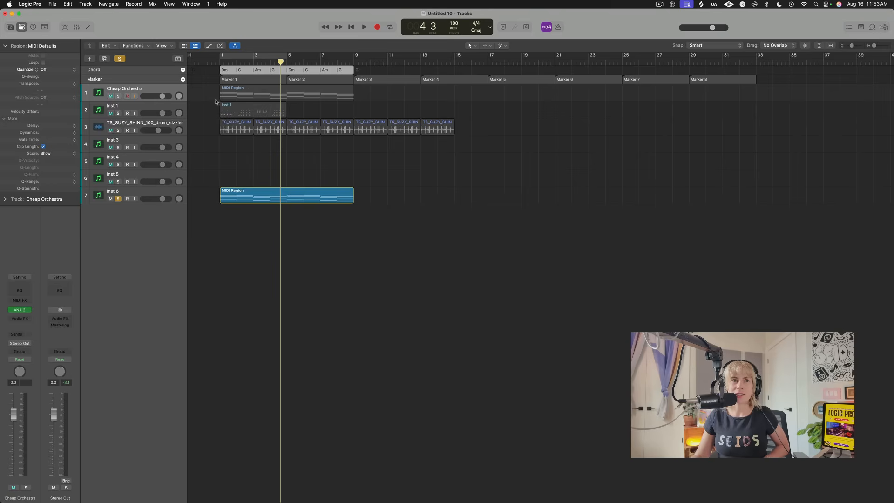
{"action": "key", "text": "BackSpace"}
{"action": "key", "text": "Return"}
{"action": "key", "text": "space"}
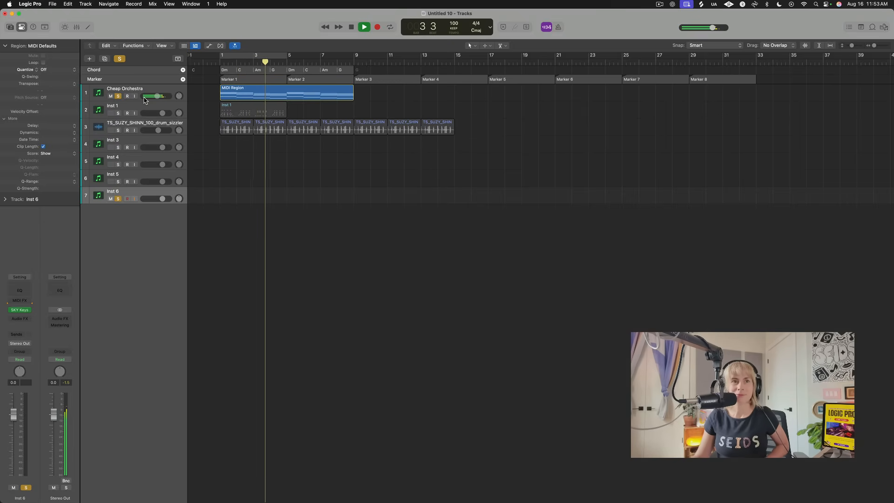
{"action": "key", "text": "space"}
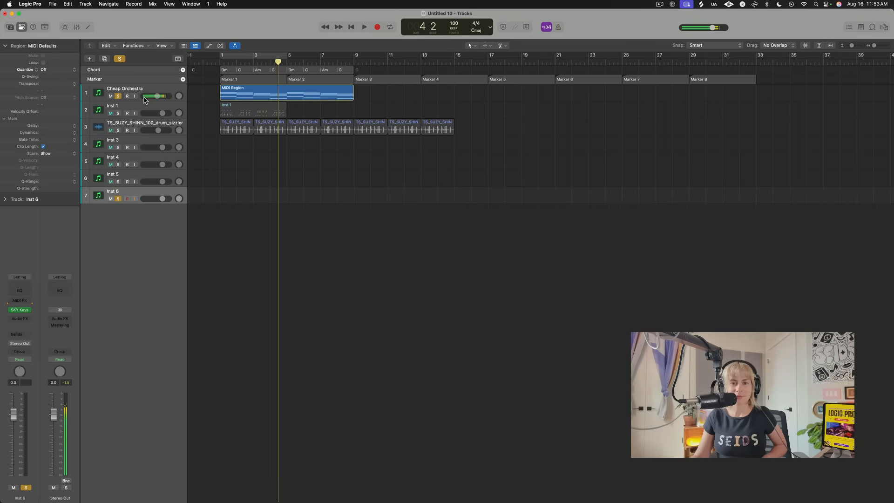
- Delete the Cheap Orchestra MIDI region and then the Cheap Orchestra track itself
{"action": "left_click", "coordinate": [145, 100]}
{"action": "key", "text": "Delete"}
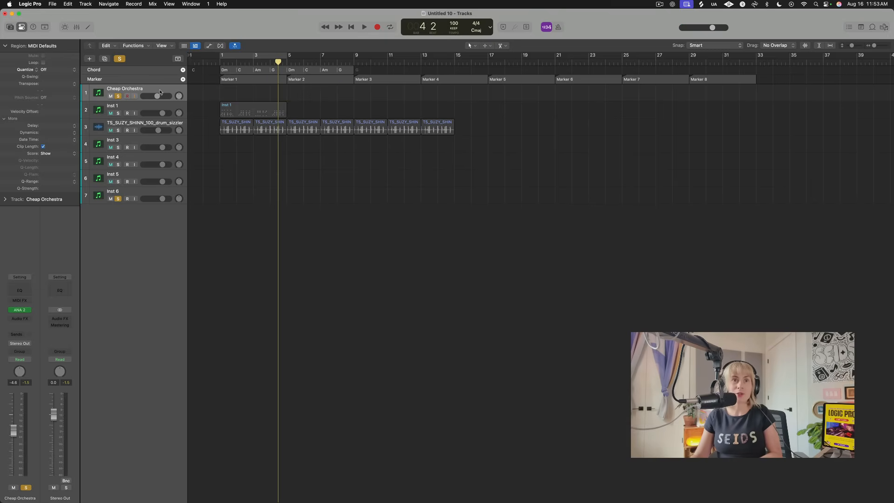
{"action": "key", "text": "super+BackSpace"}
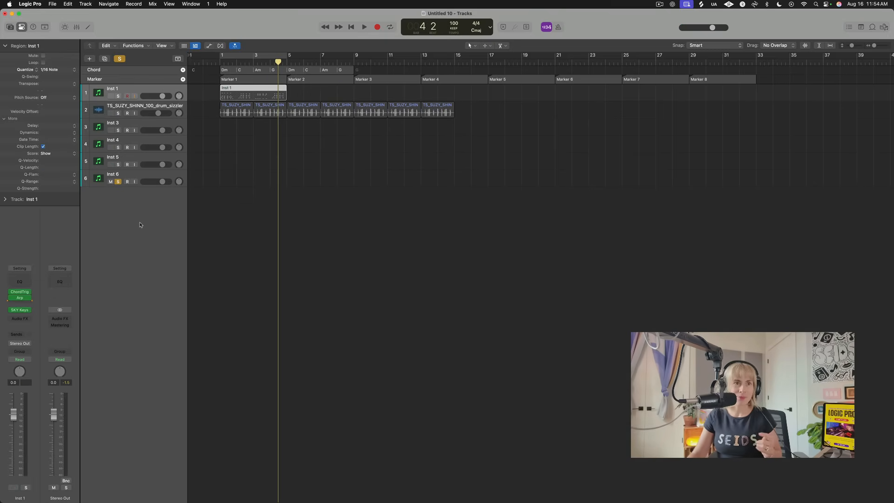
- Create a new Session Player track from the track list, choosing Keyboard Player
{"action": "right_click", "coordinate": [151, 209]}
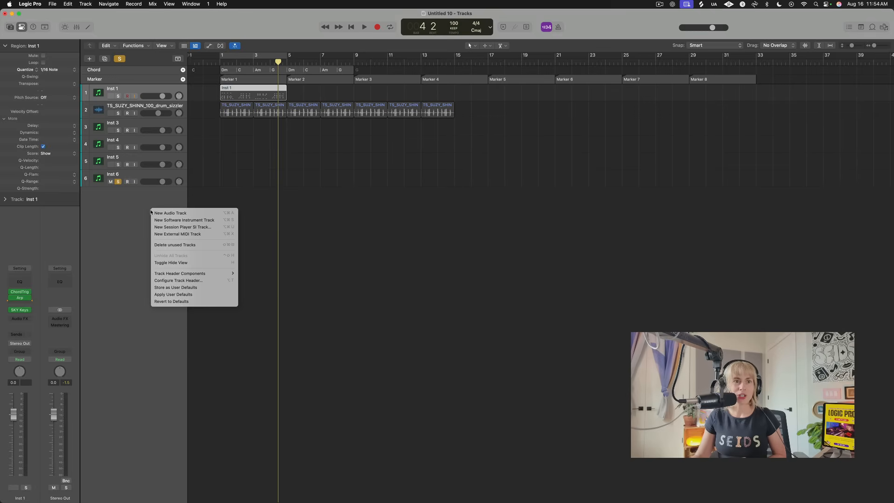
{"action": "left_click", "coordinate": [142, 210]}
{"action": "right_click", "coordinate": [142, 192]}
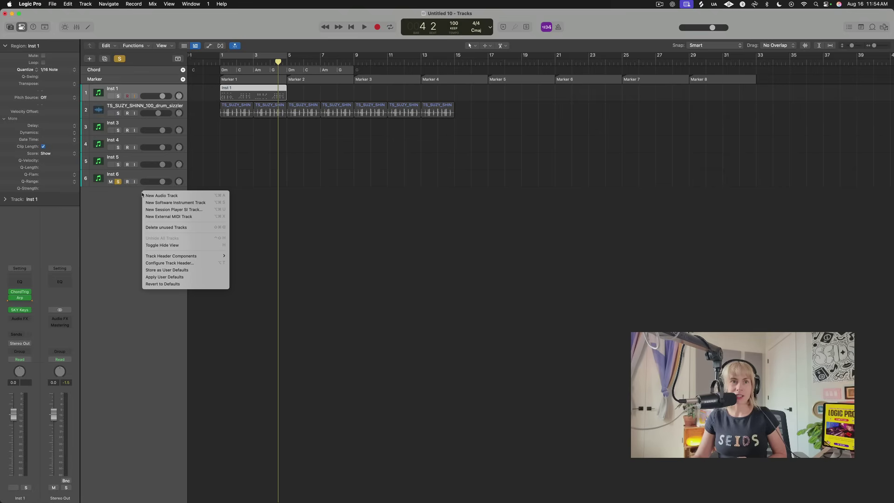
{"action": "left_click", "coordinate": [160, 210]}
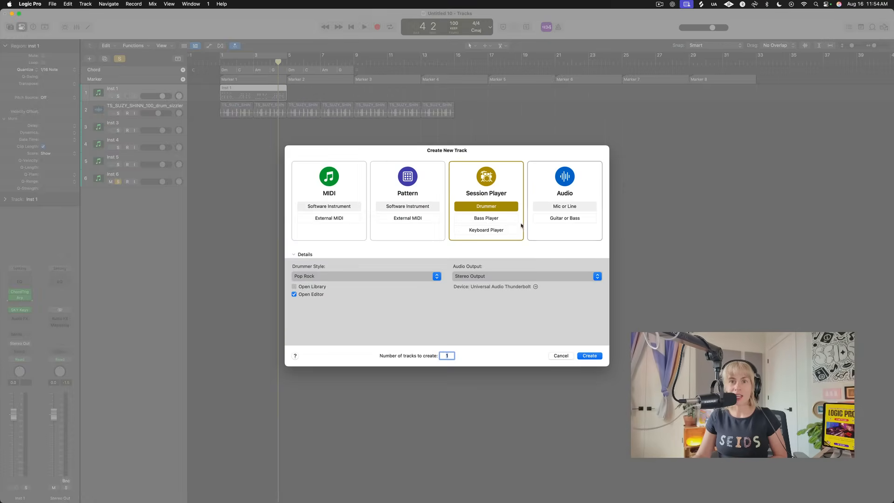
{"action": "left_click", "coordinate": [486, 229]}
- Confirm the Studio Grand keyboard track, unmute its region and play back the default style
{"action": "key", "text": "Return"}
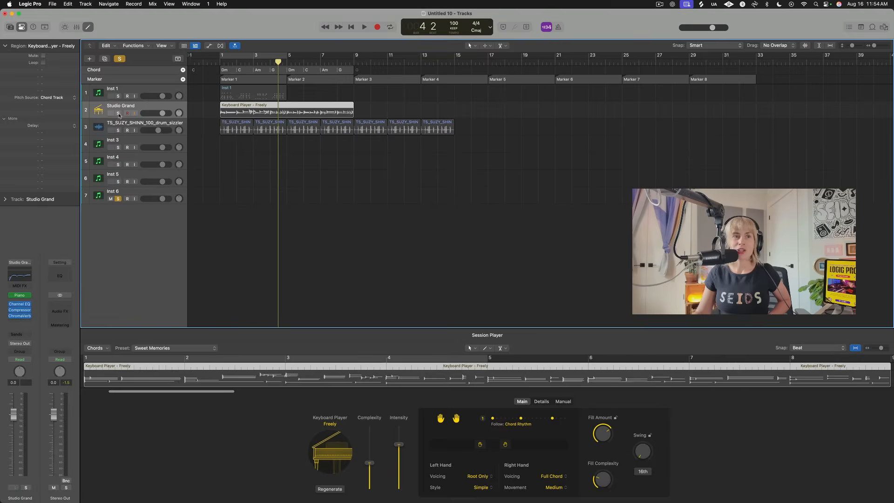
{"action": "left_click", "coordinate": [119, 113]}
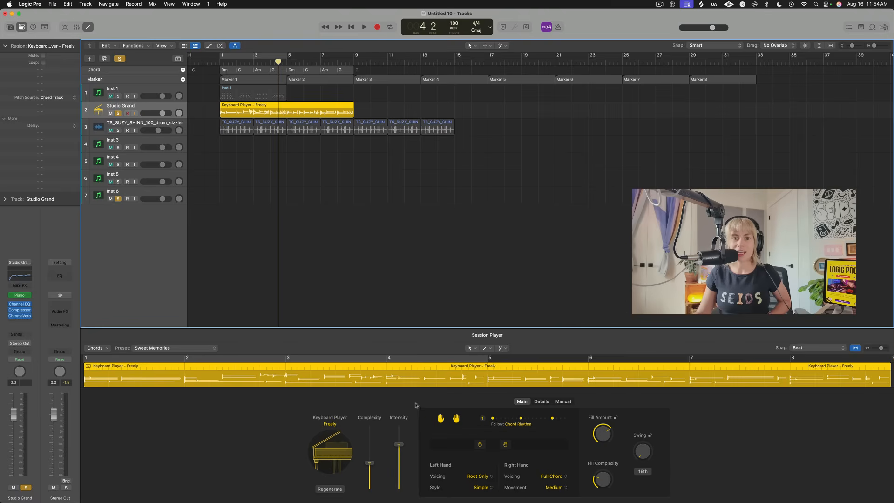
{"action": "left_click", "coordinate": [329, 424]}
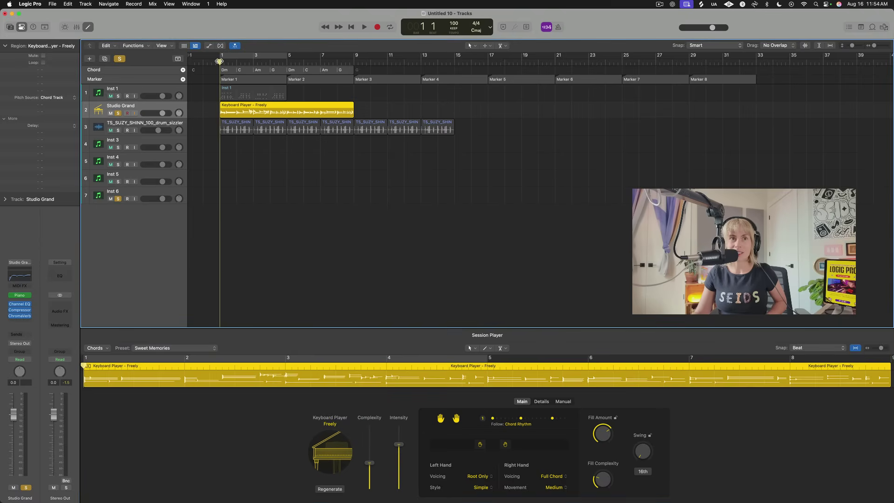
{"action": "key", "text": "space"}
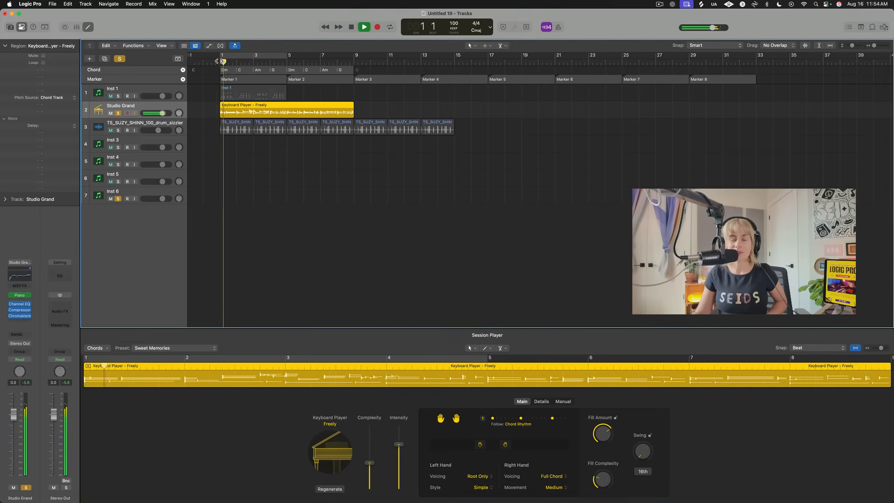
{"action": "key", "text": "space"}
- Switch the Keyboard Player to the Broken Chords style and play it back
{"action": "left_click", "coordinate": [329, 425]}
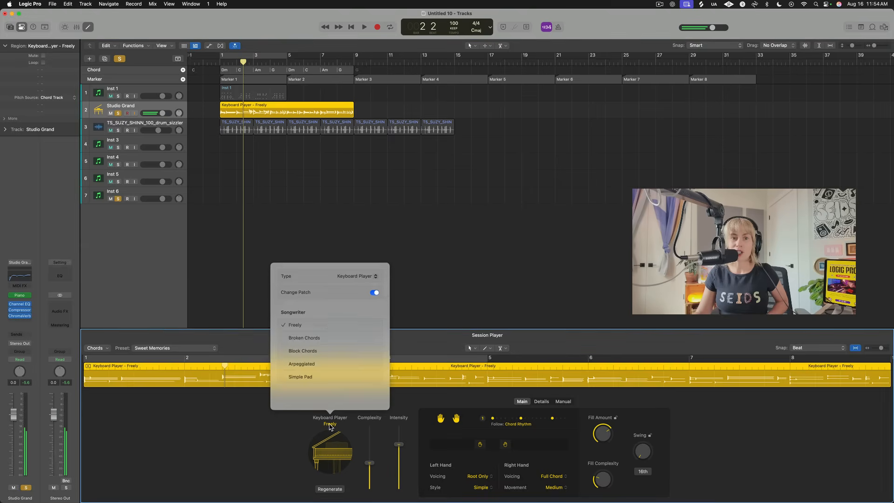
{"action": "left_click", "coordinate": [318, 339]}
{"action": "key", "text": "space"}
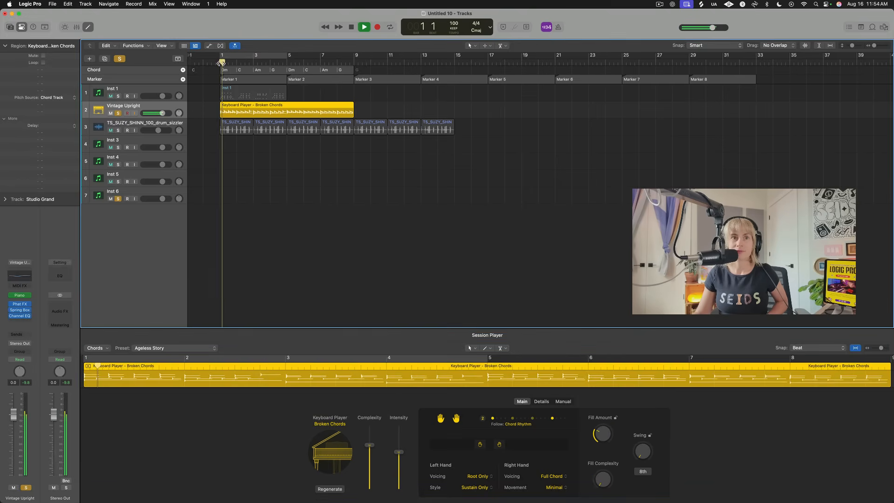
{"action": "key", "text": "space"}
- Switch to the Simple Pad style and play it from the start
{"action": "left_click", "coordinate": [338, 426]}
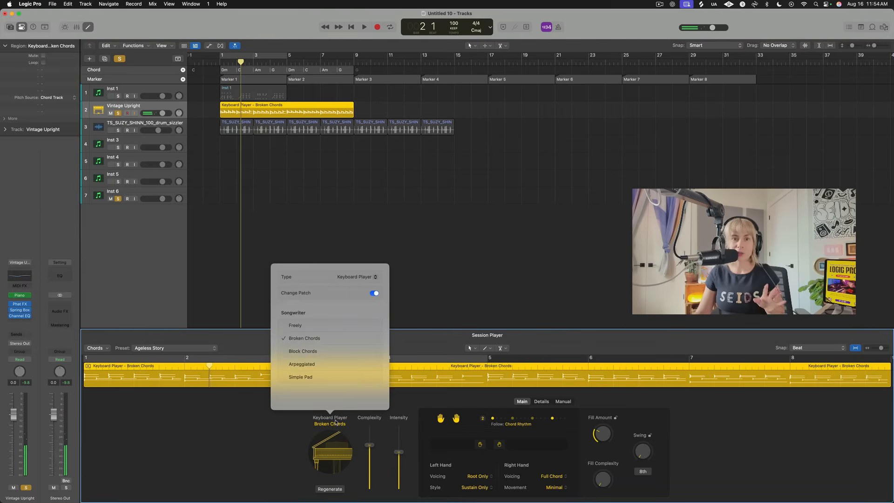
{"action": "left_click", "coordinate": [322, 378]}
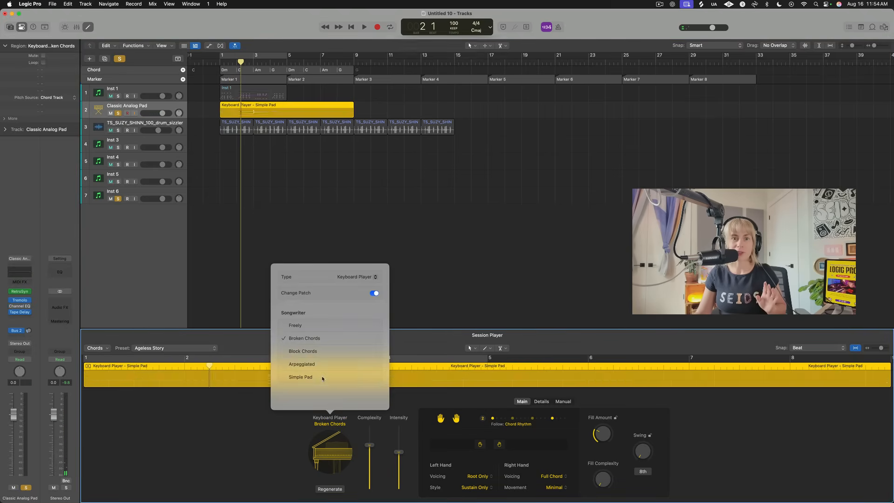
{"action": "double_click", "coordinate": [219, 69]}
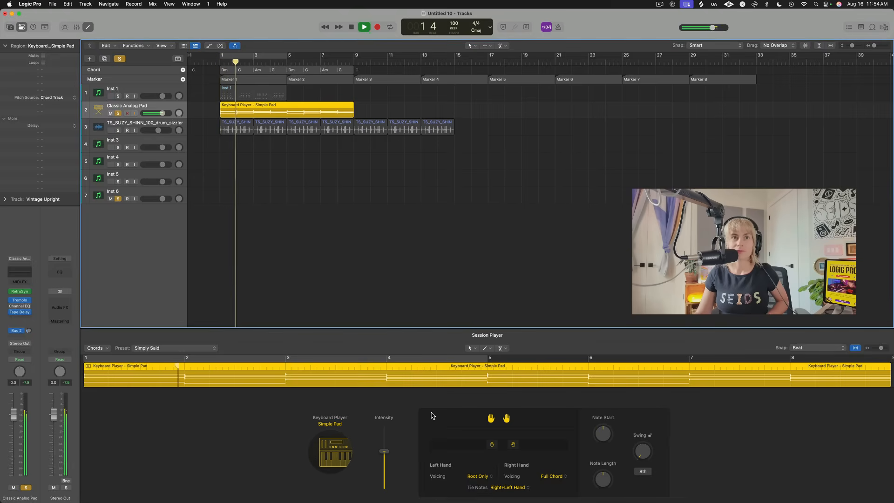
{"action": "key", "text": "space"}
- Switch the Keyboard Player back to the Freely style
{"action": "left_click", "coordinate": [330, 425]}
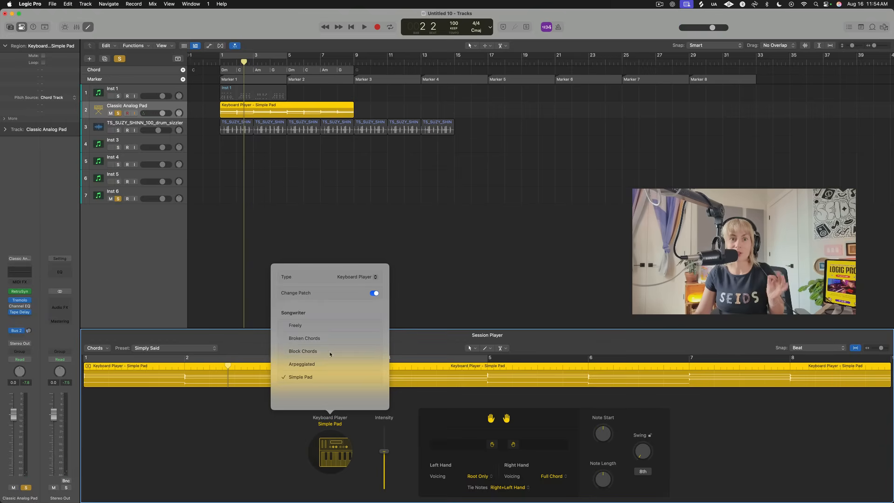
{"action": "left_click", "coordinate": [296, 326]}
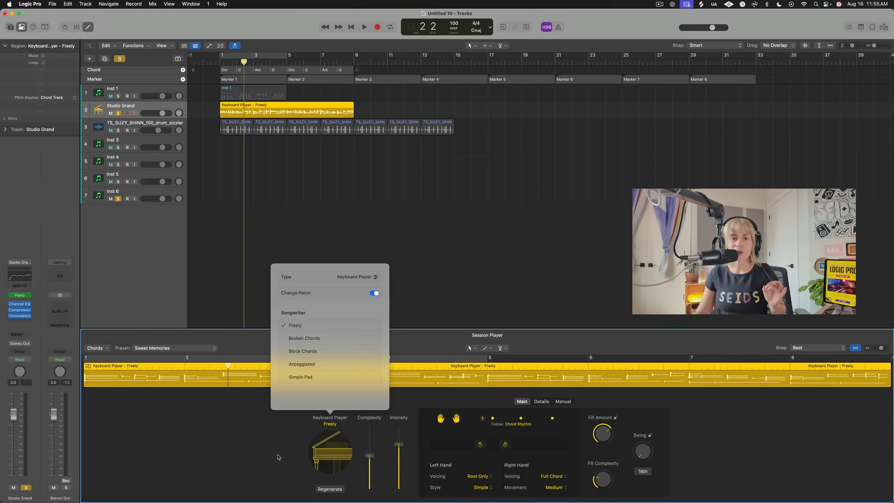
{"action": "left_click", "coordinate": [330, 425]}
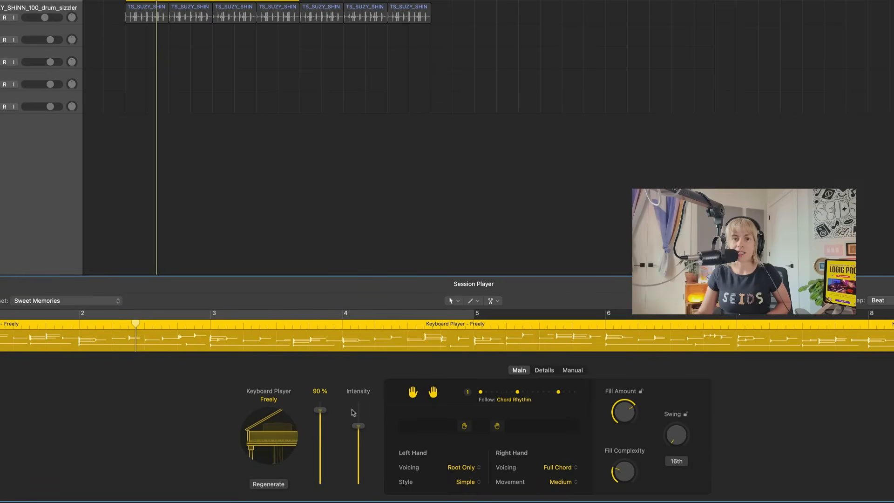
- Raise Intensity to 91% and have the keyboard player follow the TS_SUZY_SHINN_100_drum_sizzler track
{"action": "left_click_drag", "start_coordinate": [359, 428], "coordinate": [363, 411]}
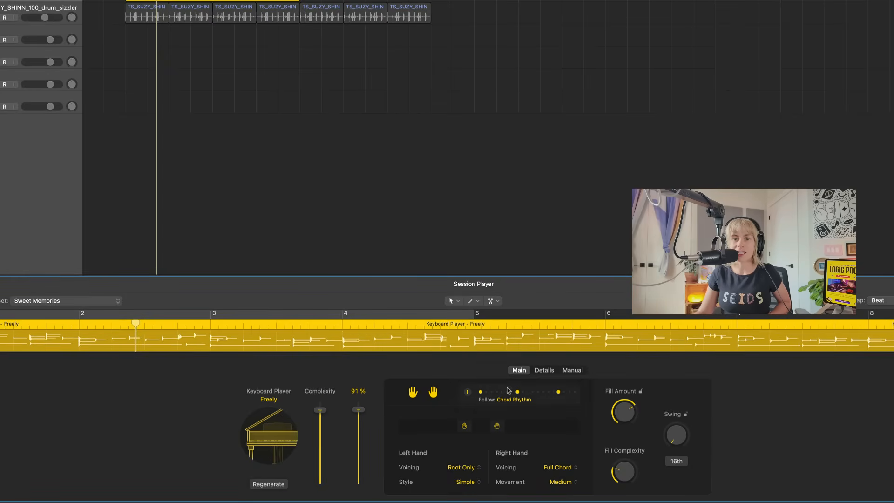
{"action": "left_click", "coordinate": [523, 393]}
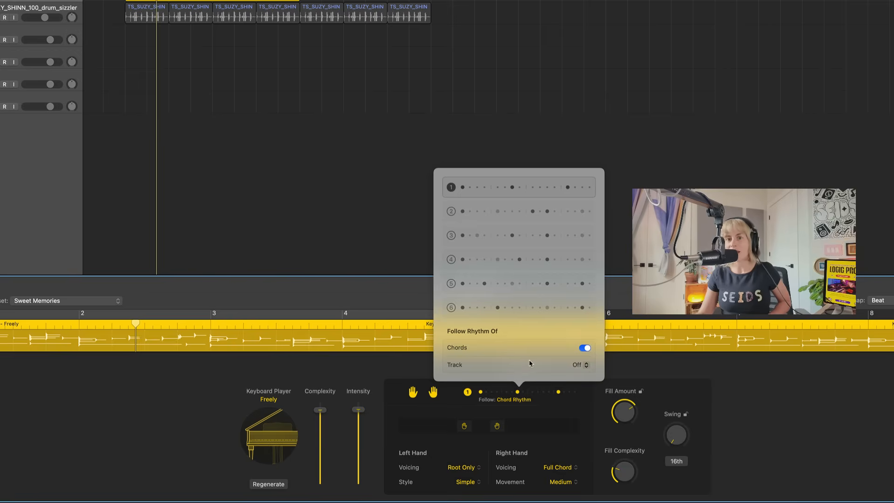
{"action": "left_click", "coordinate": [580, 365]}
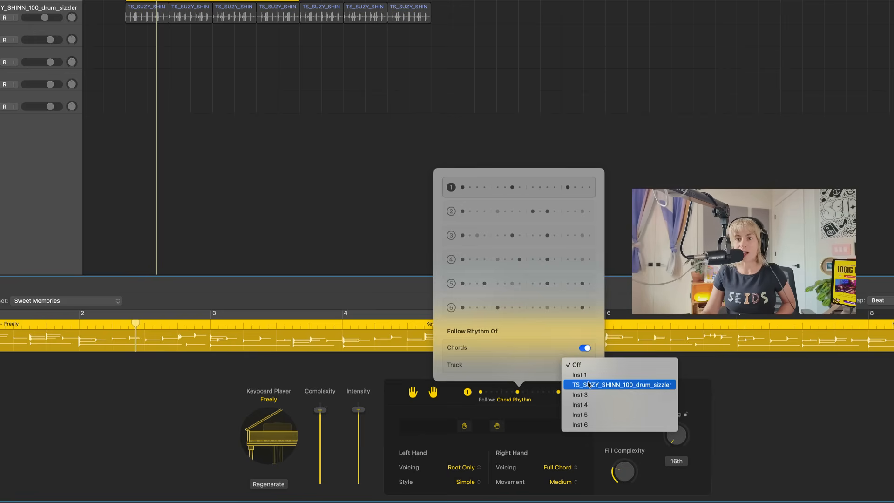
{"action": "left_click", "coordinate": [622, 384]}
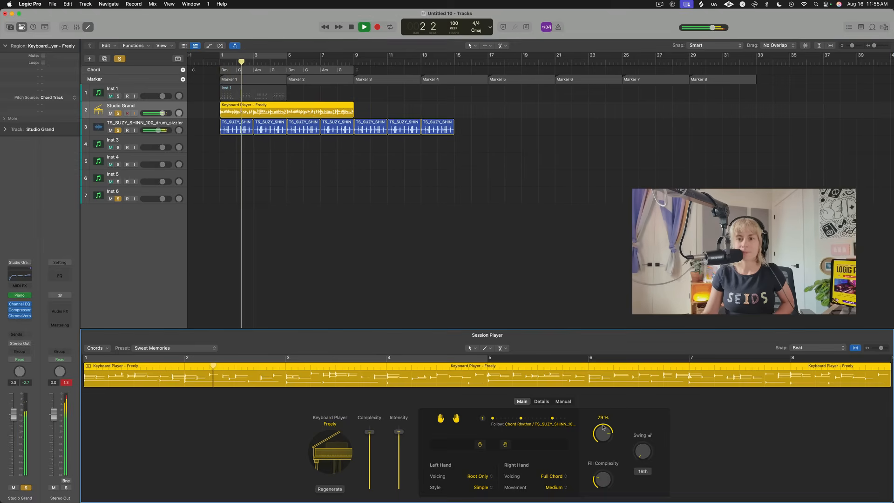
- Replay from the start and increase Swing to 68%
{"action": "key", "text": "space"}
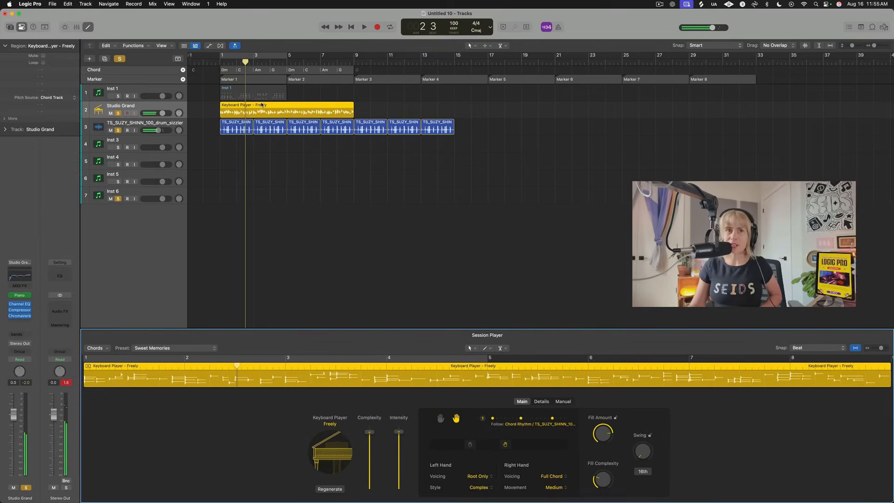
{"action": "key", "text": "Return"}
{"action": "key", "text": "space"}
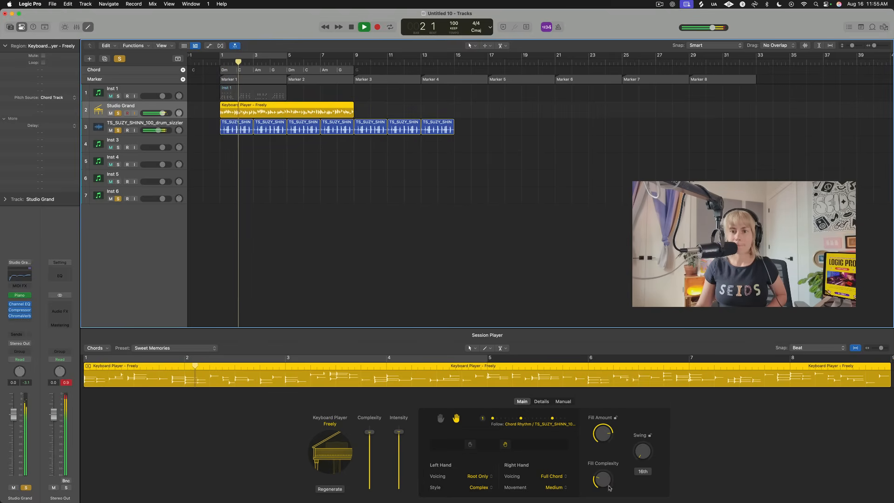
{"action": "left_click_drag", "start_coordinate": [642, 453], "coordinate": [641, 433]}
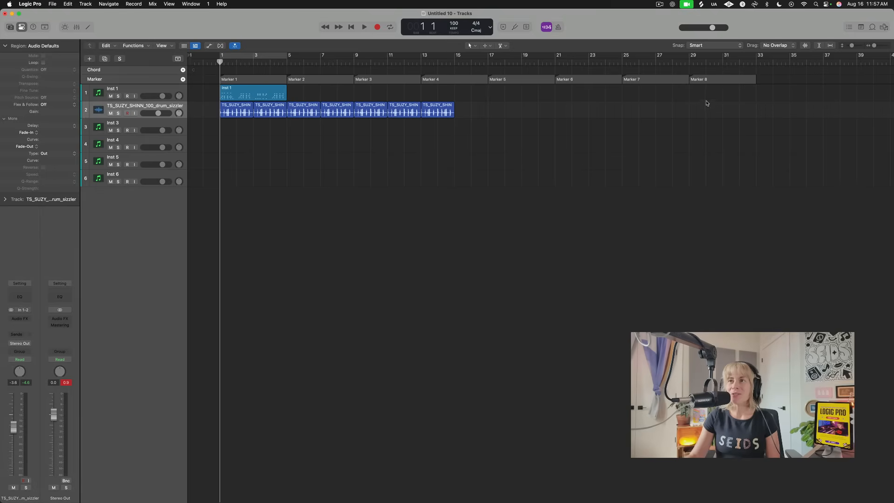
- Show Apple Loops matching "chords" in the Loop Browser with all loop types enabled
{"action": "left_click", "coordinate": [872, 27]}
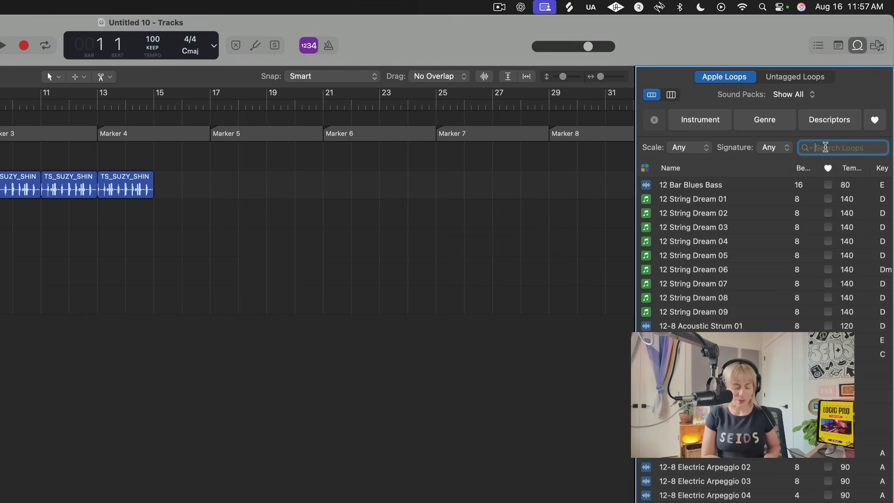
{"action": "type", "text": "chord"}
{"action": "type", "text": "s"}
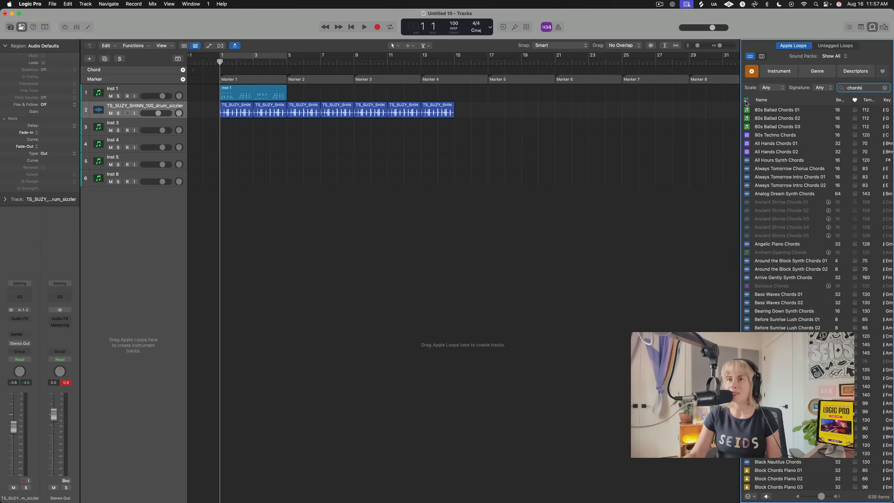
{"action": "left_click", "coordinate": [746, 102]}
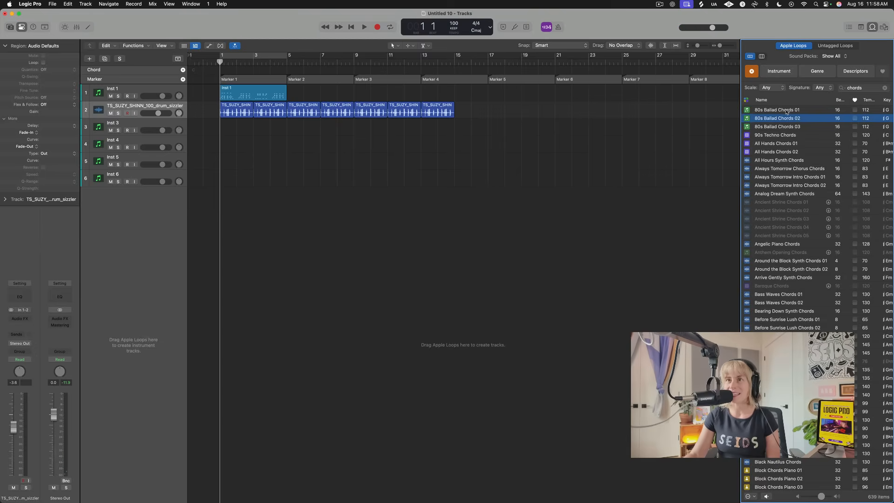
- Add 80s Ballad Chords 01 on a new track with Chords 03 at bar 5 and audition them
{"action": "left_click_drag", "start_coordinate": [786, 113], "coordinate": [220, 218]}
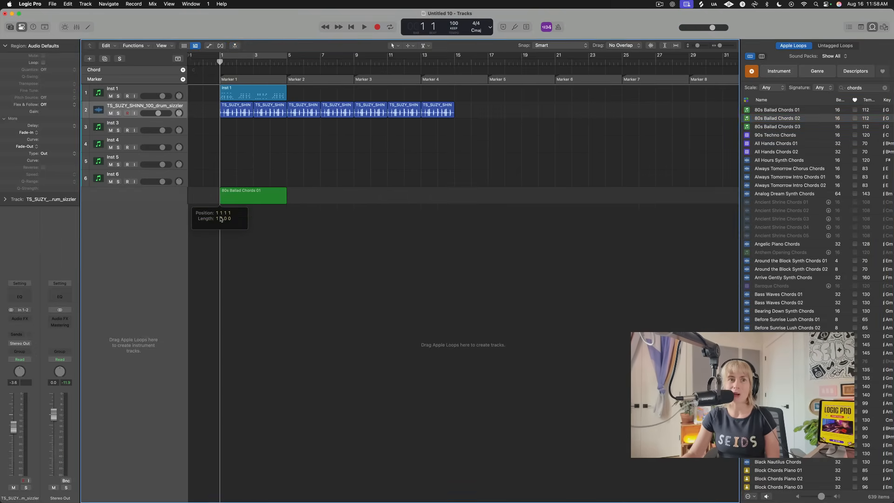
{"action": "left_click_drag", "start_coordinate": [777, 126], "coordinate": [291, 199]}
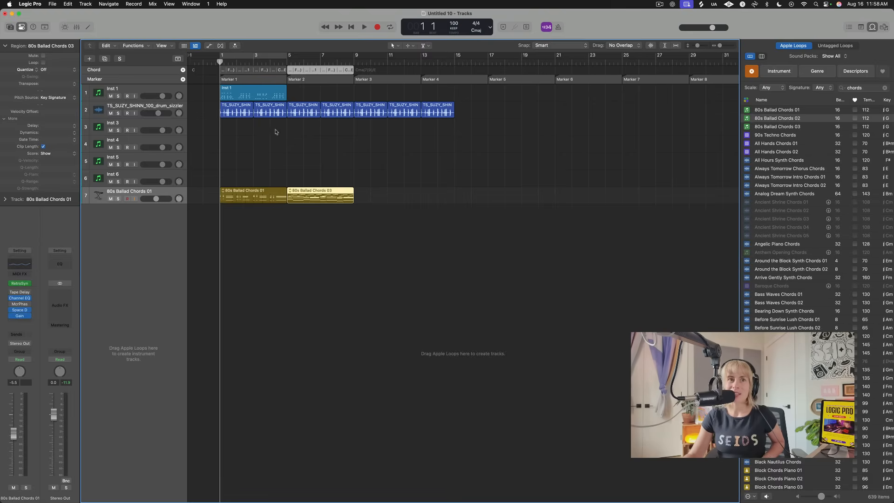
{"action": "key", "text": "space"}
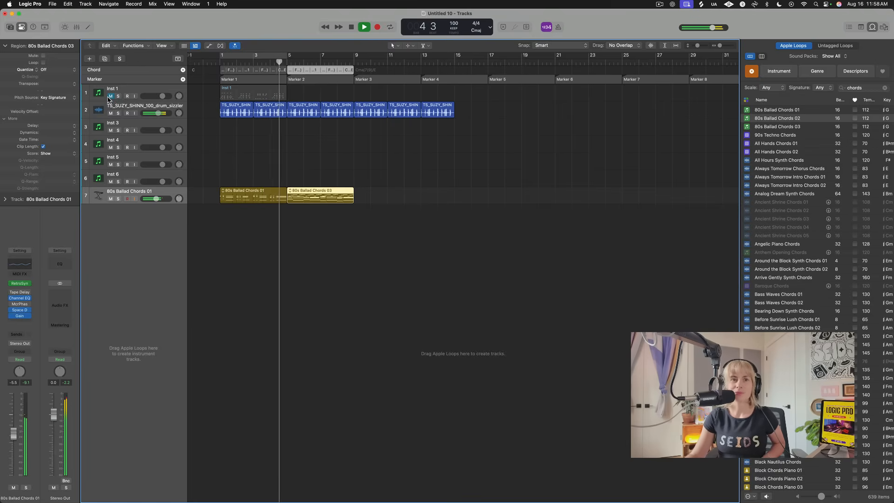
{"action": "left_click", "coordinate": [224, 191]}
{"action": "left_click", "coordinate": [321, 235]}
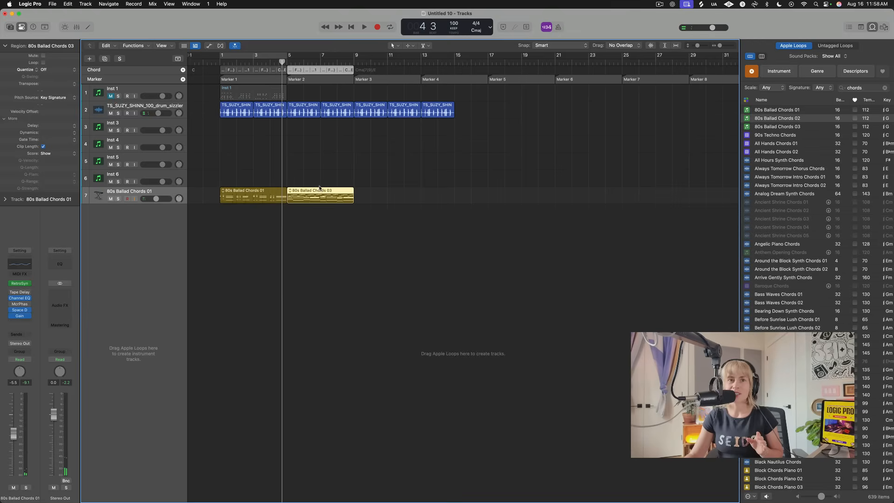
- Replace the 03 region with a repeat of 01 switched to 80s Ballad Chords 03, and audition
{"action": "key", "text": "BackSpace"}
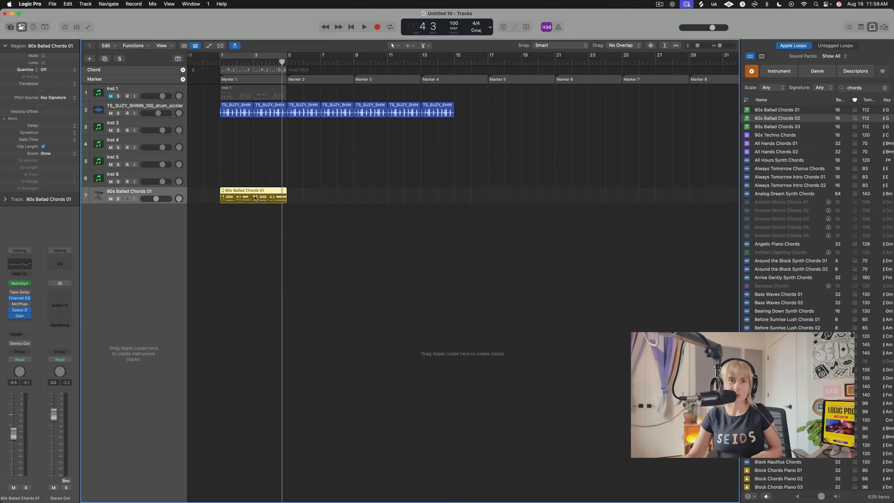
{"action": "key", "text": "super+r"}
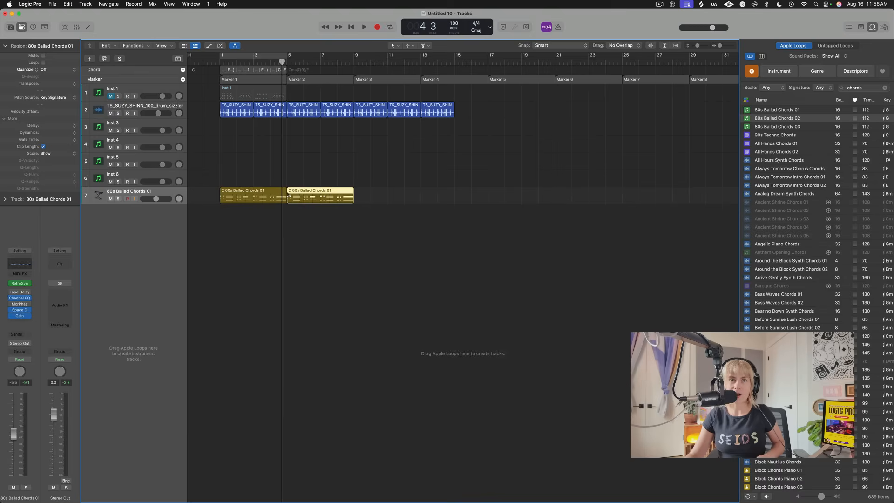
{"action": "left_click", "coordinate": [289, 193]}
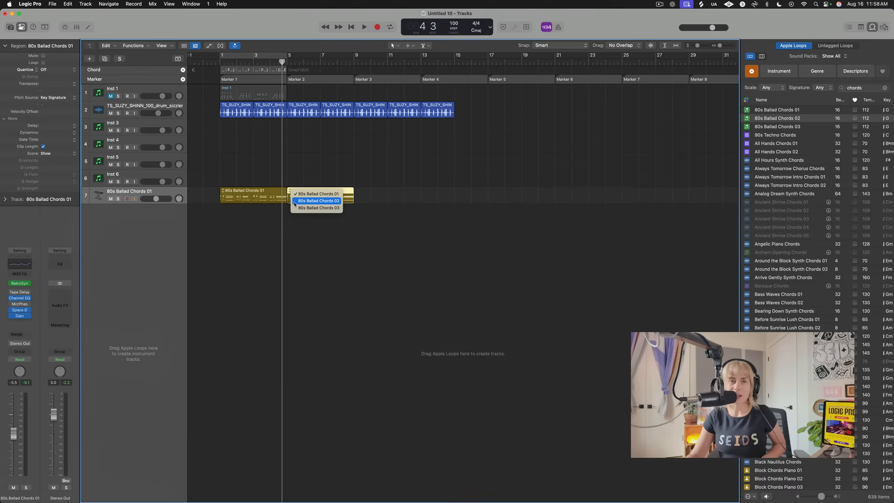
{"action": "left_click", "coordinate": [296, 208]}
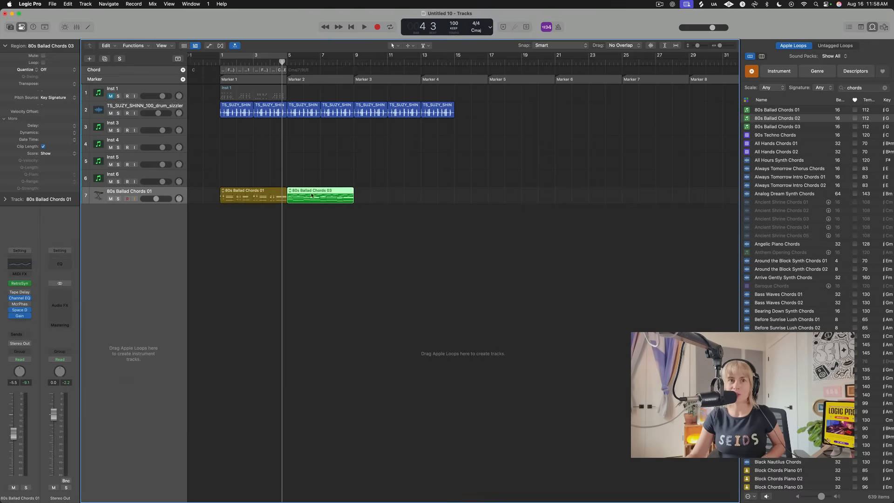
{"action": "key", "text": "space"}
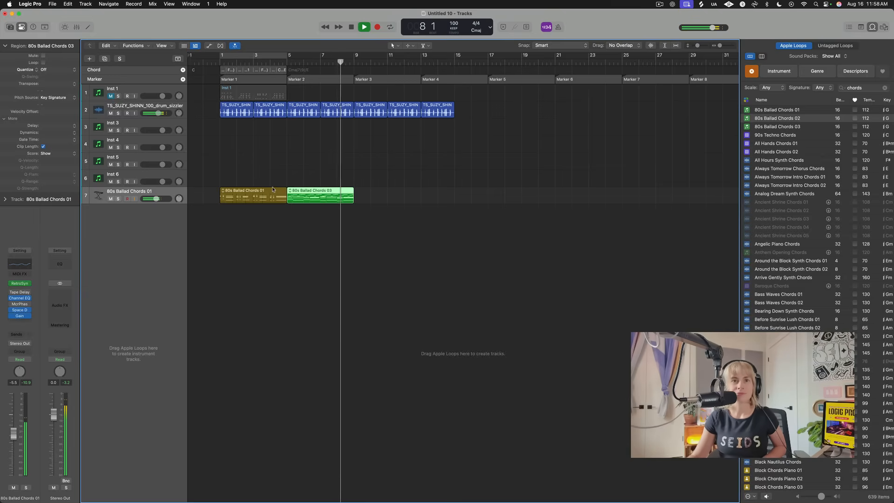
- Copy the Chords 01 region to bar 9 and play back the three-region sequence
{"action": "key", "text": "space"}
{"action": "left_click", "coordinate": [253, 198]}
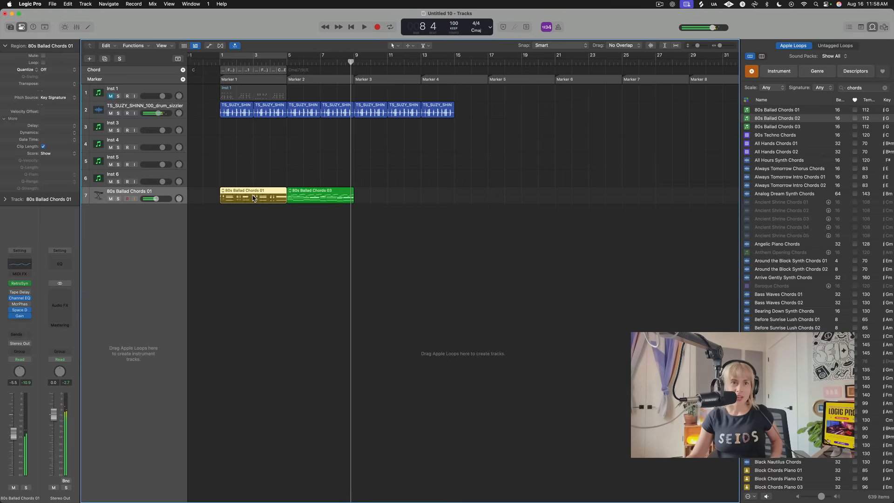
{"action": "left_click_drag", "start_coordinate": [253, 198], "coordinate": [388, 198]}
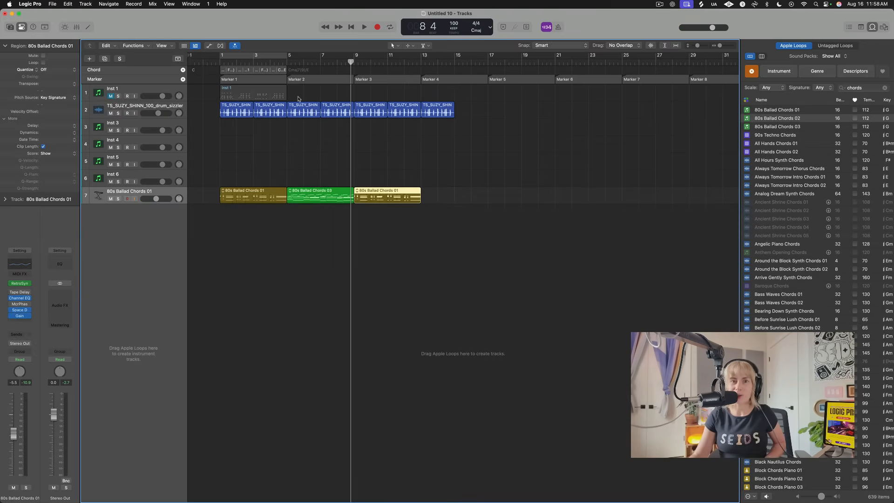
{"action": "key", "text": "space"}
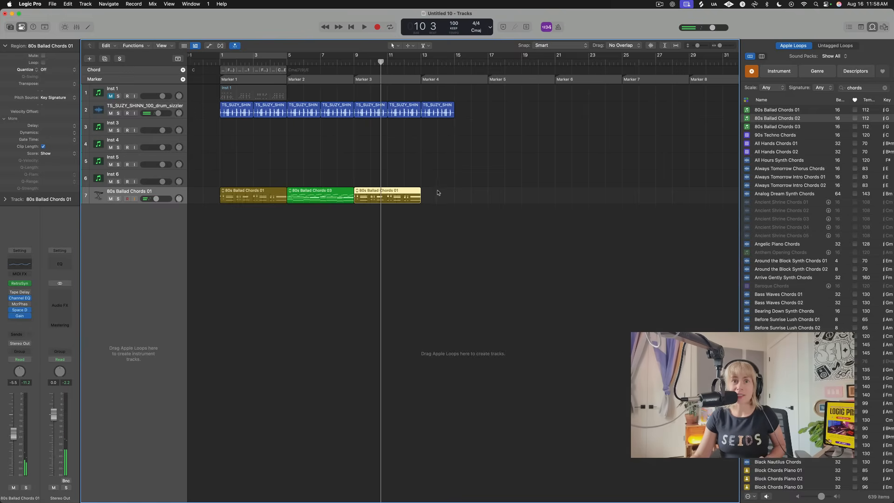
- Load SKY Keys with the Synth Electric Piano preset on the chord track and audition it
{"action": "left_click", "coordinate": [270, 190], "text": "shift"}
{"action": "left_click", "coordinate": [31, 282]}
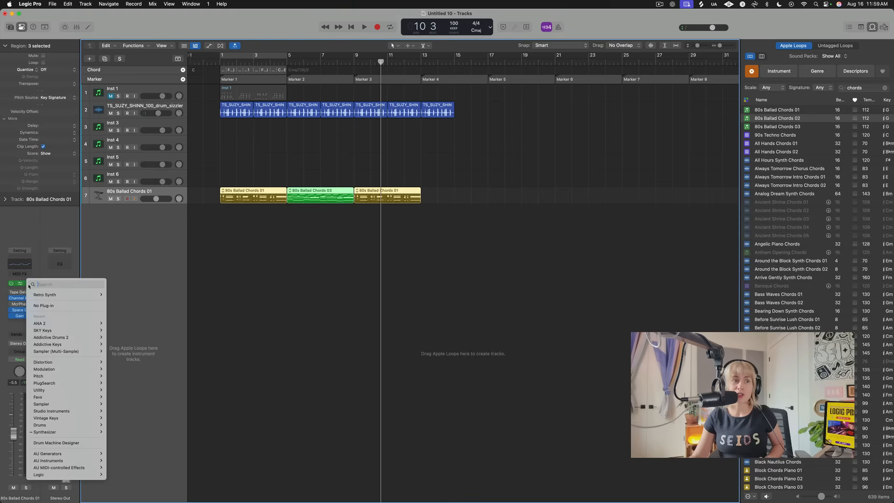
{"action": "left_click", "coordinate": [115, 330]}
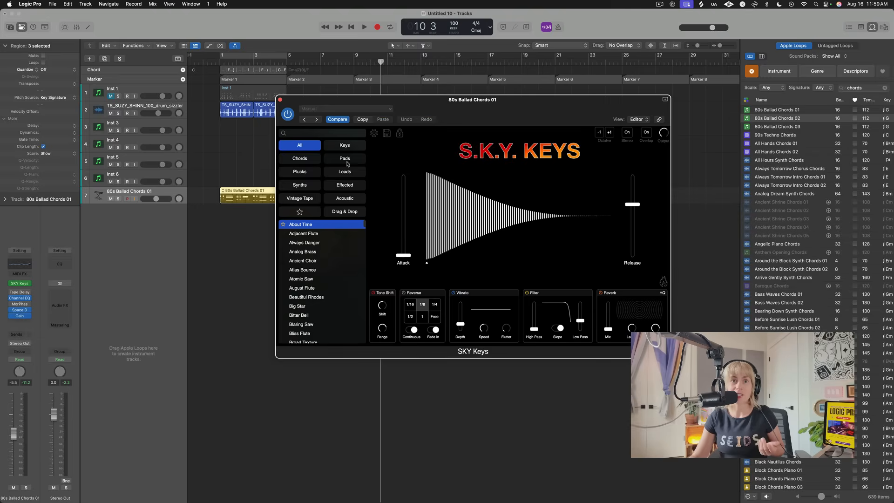
{"action": "left_click", "coordinate": [345, 146]}
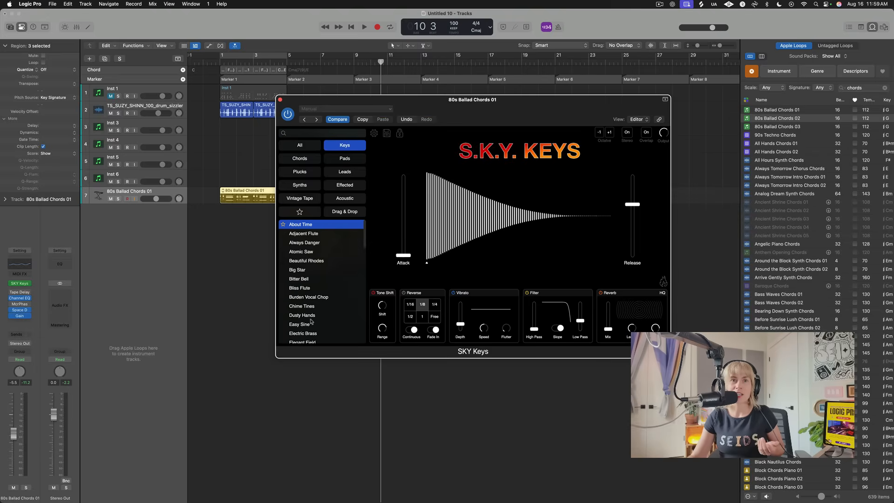
{"action": "scroll", "coordinate": [310, 321], "scroll_direction": "down", "scroll_amount": 3}
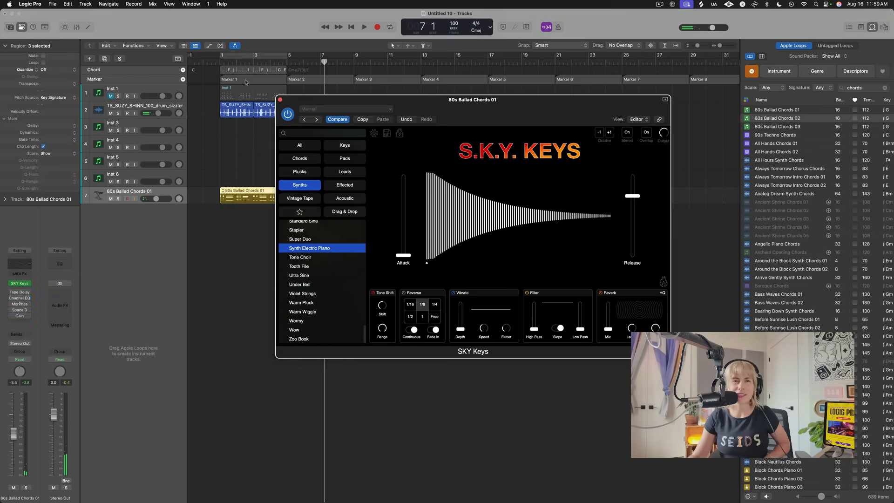
{"action": "key", "text": "space"}
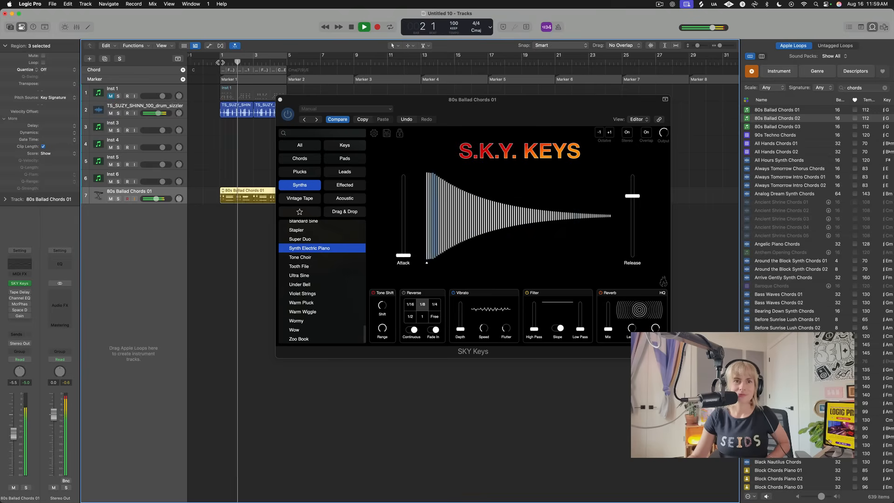
{"action": "left_click", "coordinate": [281, 99]}
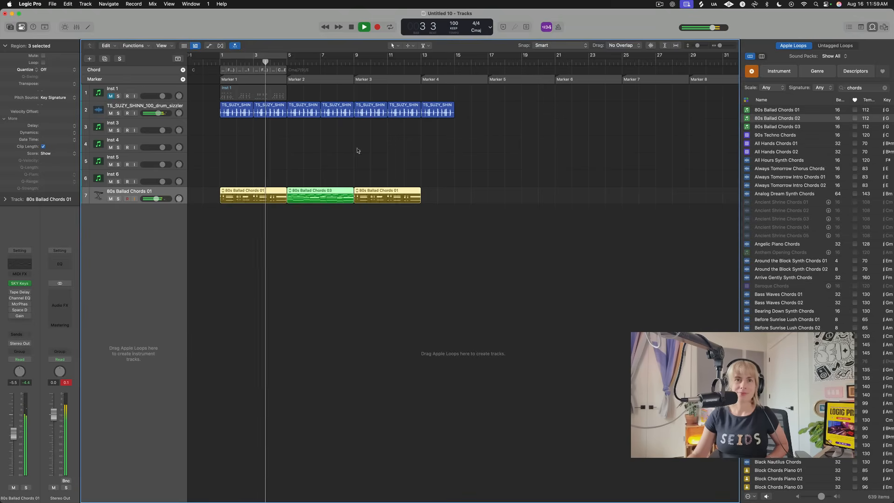
- Play the chords transposed -12 semitones from bar 1 along with the drums
{"action": "key", "text": "space"}
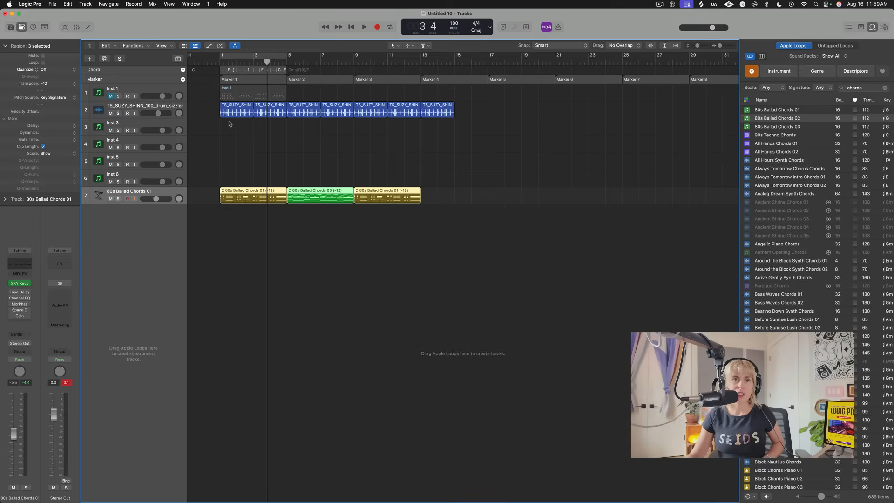
{"action": "key", "text": "Return"}
{"action": "key", "text": "space"}
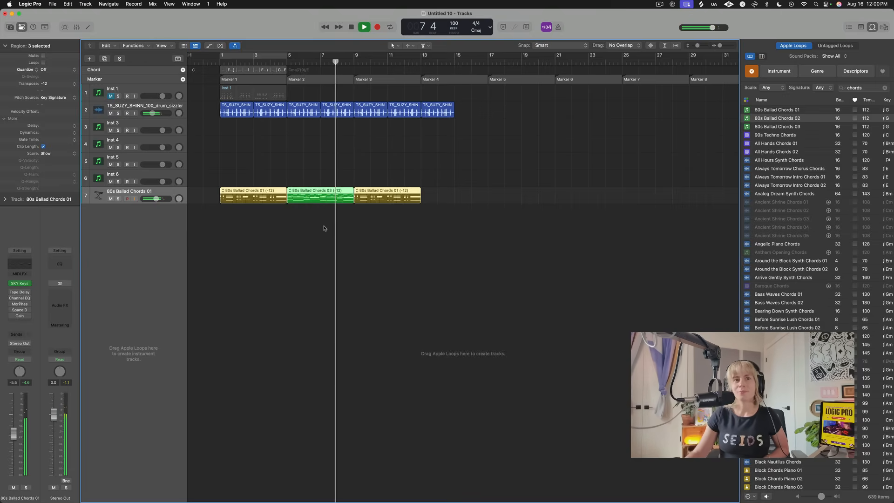
{"action": "key", "text": "space"}
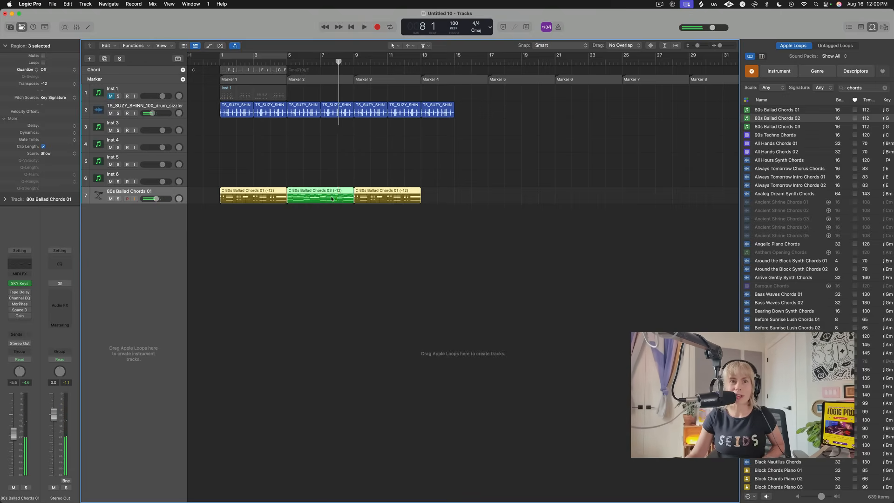
- Apply the MIDI Transform Half Speed preset to every note in the three chord regions
{"action": "double_click", "coordinate": [331, 199]}
{"action": "scroll", "coordinate": [218, 412], "scroll_direction": "down", "scroll_amount": 5}
{"action": "scroll", "coordinate": [245, 314], "scroll_direction": "down", "scroll_amount": 5}
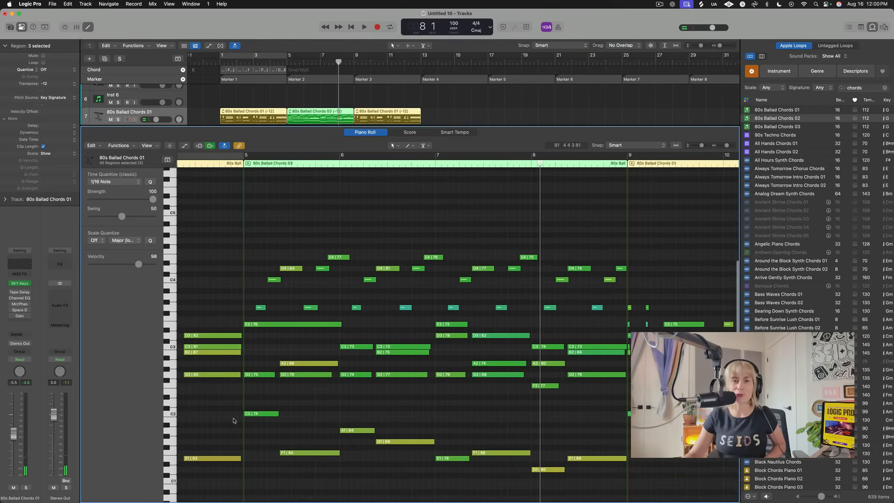
{"action": "scroll", "coordinate": [270, 207], "scroll_direction": "down", "scroll_amount": 5}
{"action": "left_click", "coordinate": [261, 266]}
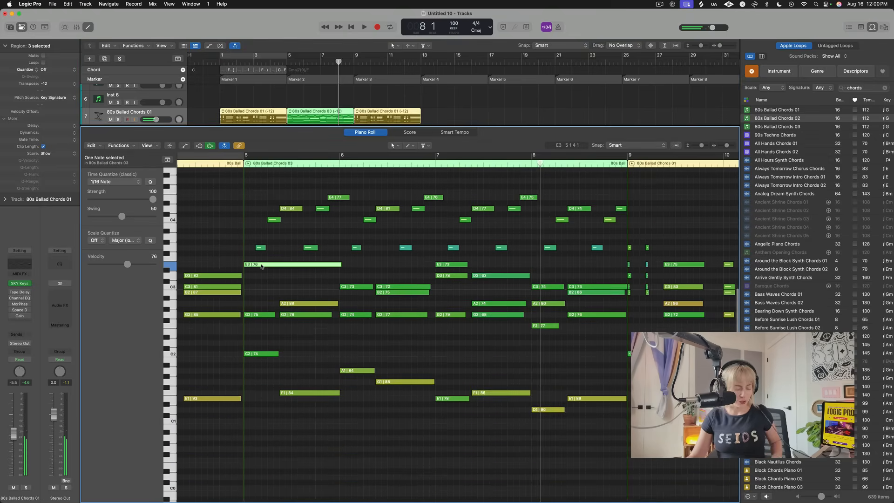
{"action": "key", "text": "super+a"}
{"action": "left_click", "coordinate": [132, 146]}
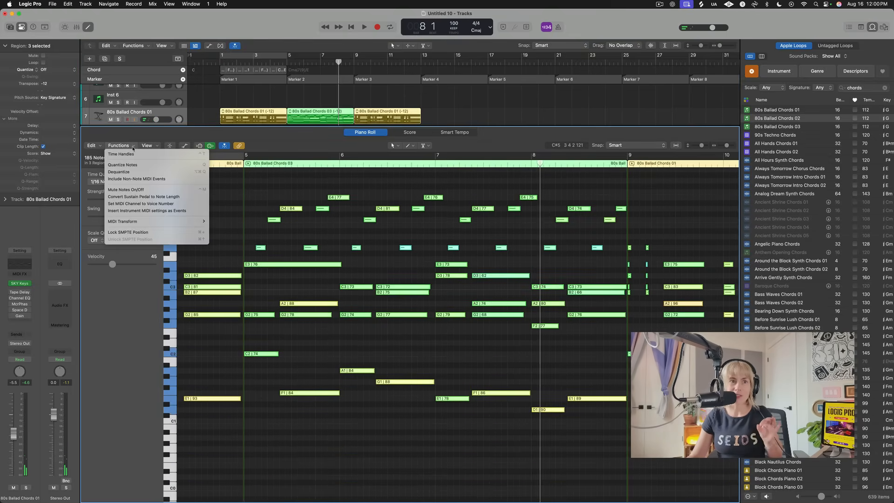
{"action": "mouse_move", "coordinate": [123, 221]}
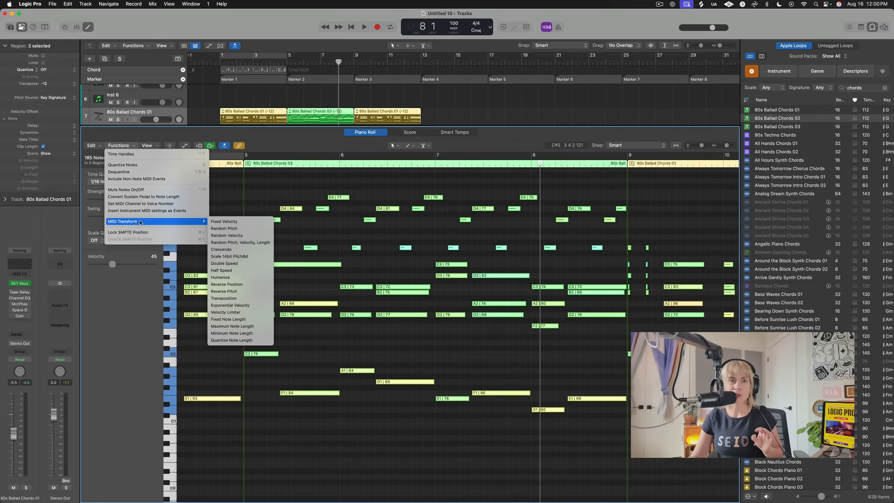
{"action": "left_click", "coordinate": [257, 270]}
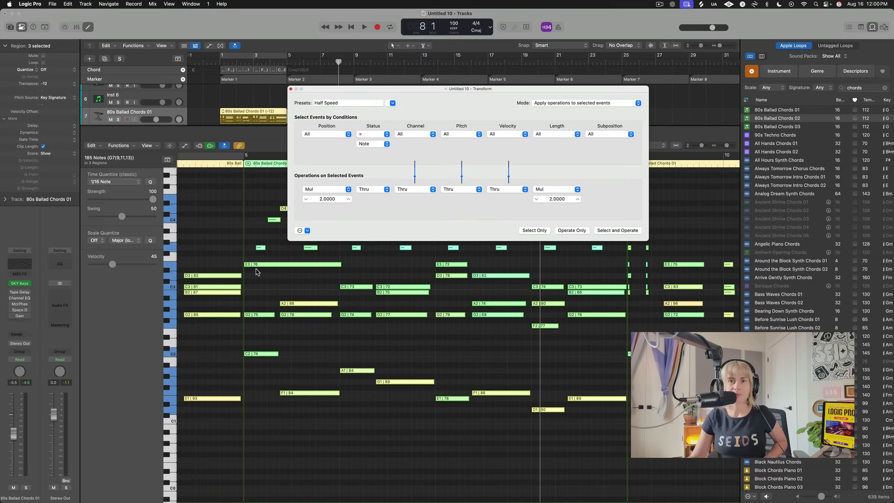
{"action": "left_click", "coordinate": [617, 229]}
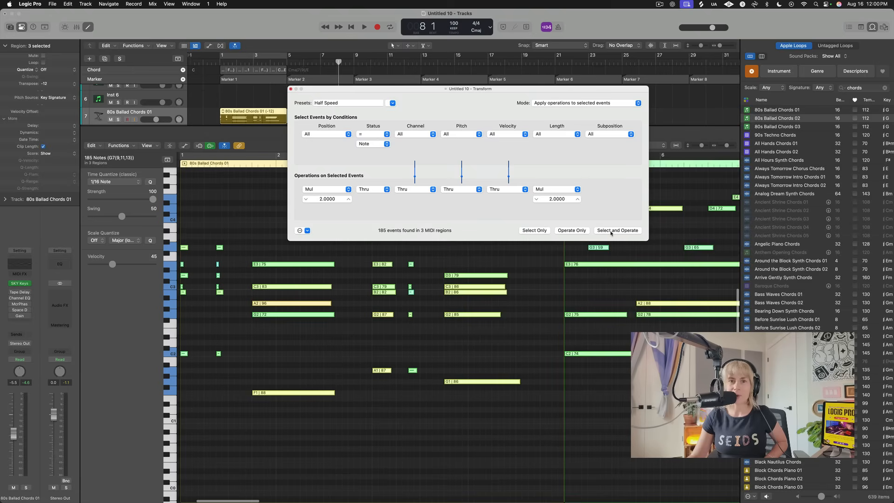
{"action": "left_click", "coordinate": [293, 91]}
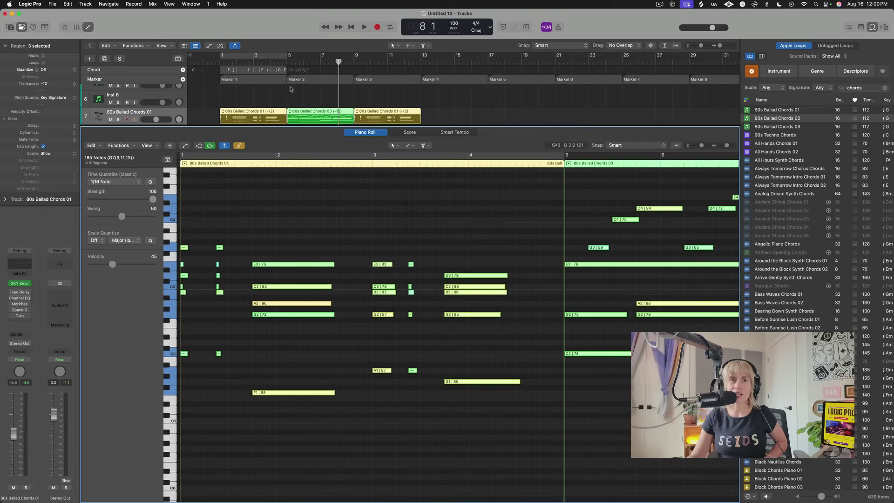
- Audition the slower chords, then close the Piano Roll editor
{"action": "double_click", "coordinate": [284, 63]}
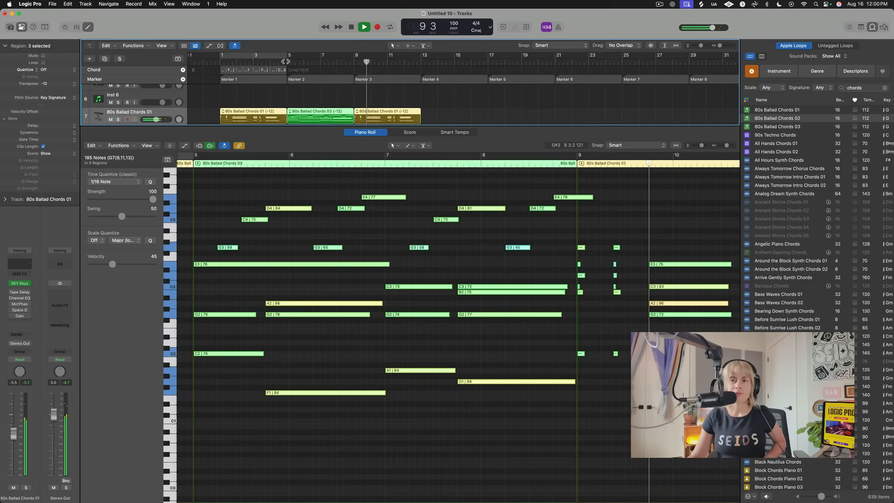
{"action": "key", "text": "space"}
{"action": "left_click", "coordinate": [87, 27]}
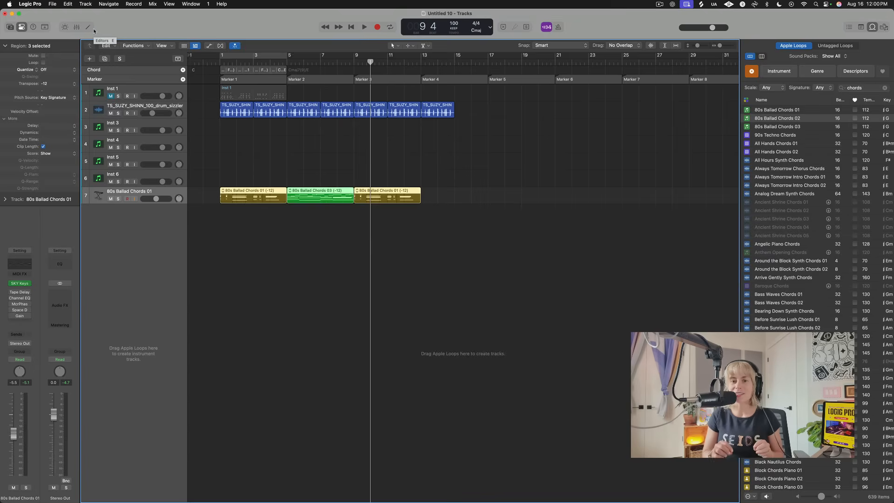